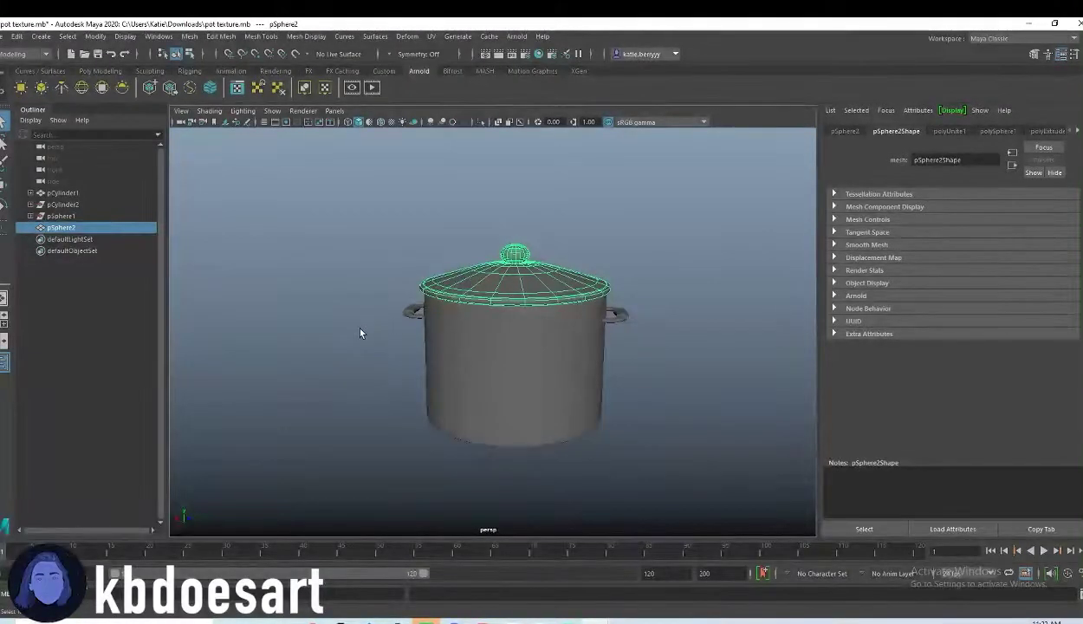
alt+right_drag(361, 333, 544, 298)
alt+drag(545, 298, 517, 290)
right_drag(516, 287, 515, 318)
alt+right_drag(519, 317, 627, 324)
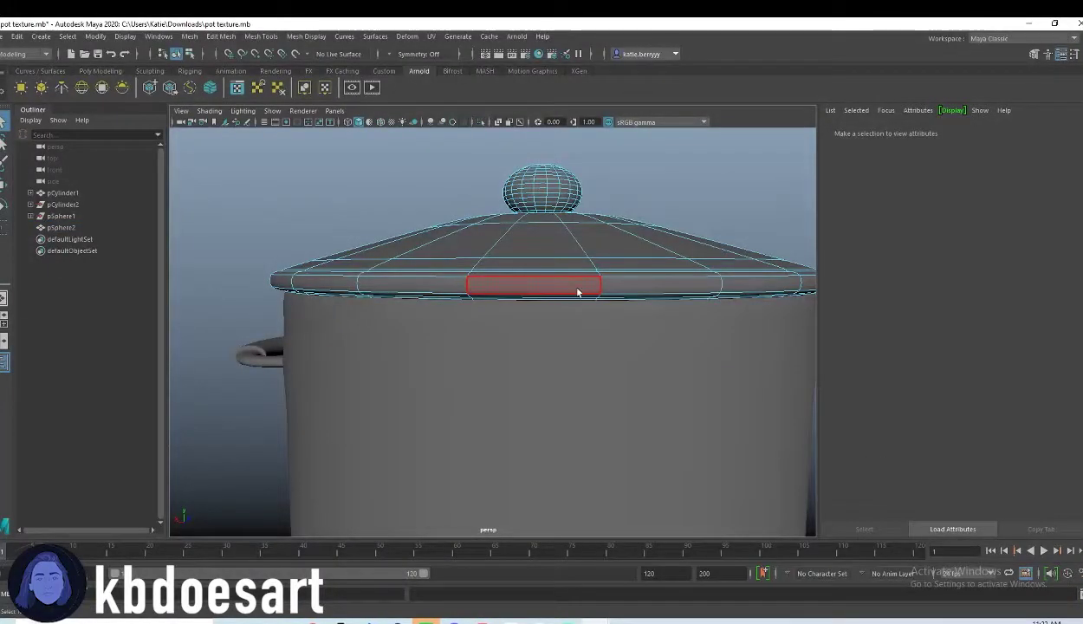
click(578, 290)
shift+double_click(620, 288)
alt+right_drag(566, 312, 648, 317)
shift+click(622, 251)
shift+double_click(744, 248)
Step: Select the lid as a whole object and raise it clear of the pot's rim
alt+right_drag(744, 247, 484, 258)
alt+drag(485, 258, 521, 311)
right_drag(535, 240, 578, 223)
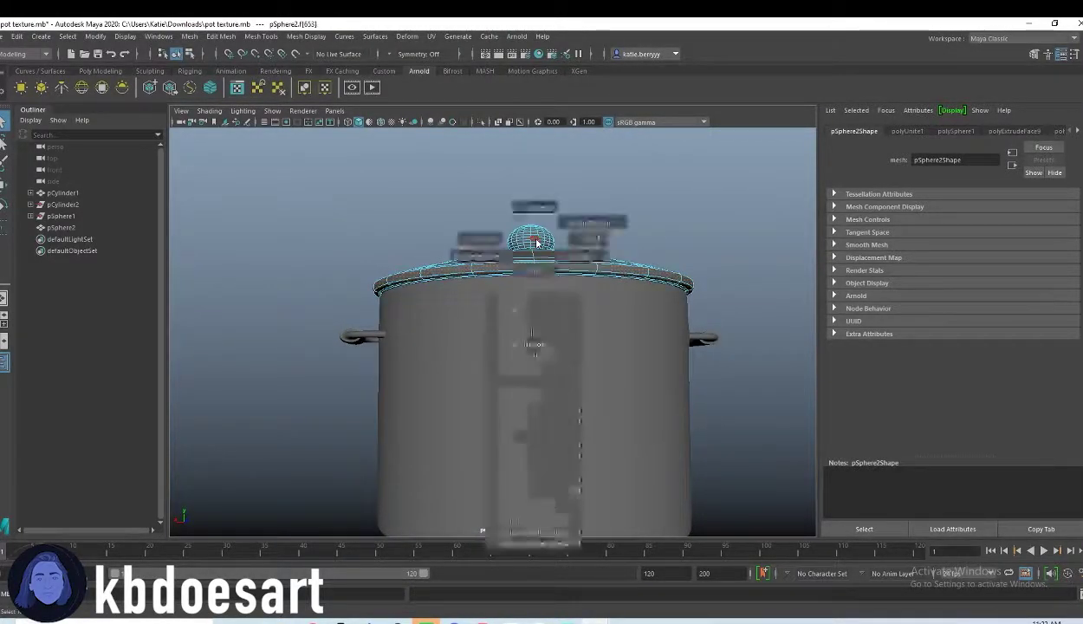
click(532, 266)
alt+drag(549, 268, 583, 313)
key(w)
drag(526, 237, 527, 185)
Step: Select the full face loop around the outer rim of the raised lid
alt+right_drag(486, 282, 567, 345)
alt+drag(567, 345, 587, 317)
right_drag(590, 211, 588, 241)
click(555, 213)
alt+drag(554, 213, 547, 310)
scroll(549, 308, up, 3)
shift+click(601, 234)
shift+click(640, 233)
shift+click(608, 243)
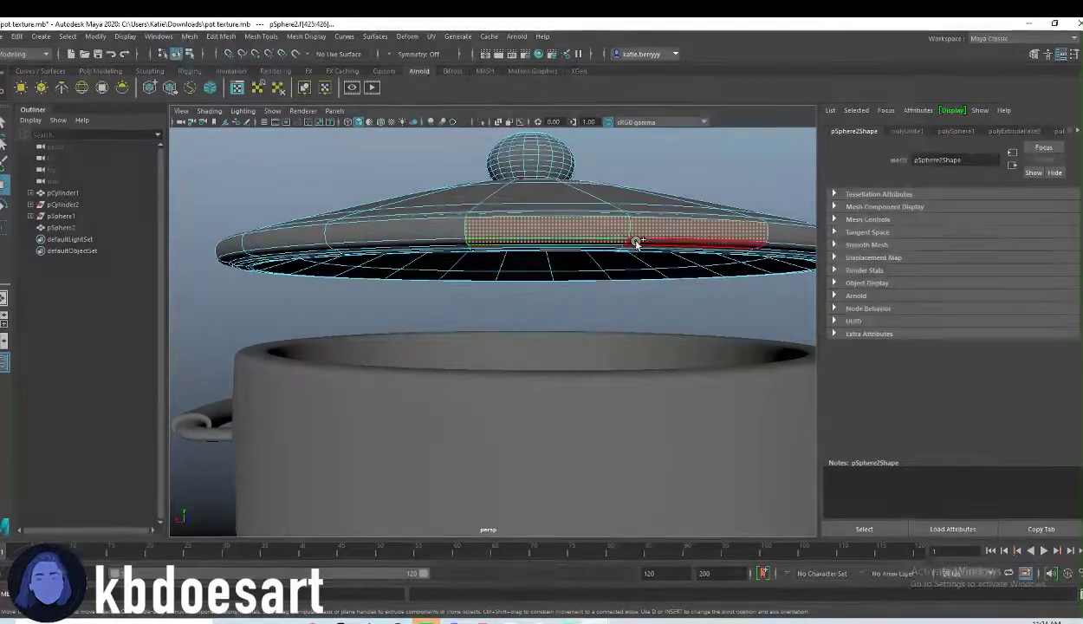
shift+double_click(300, 236)
alt+drag(496, 265, 520, 317)
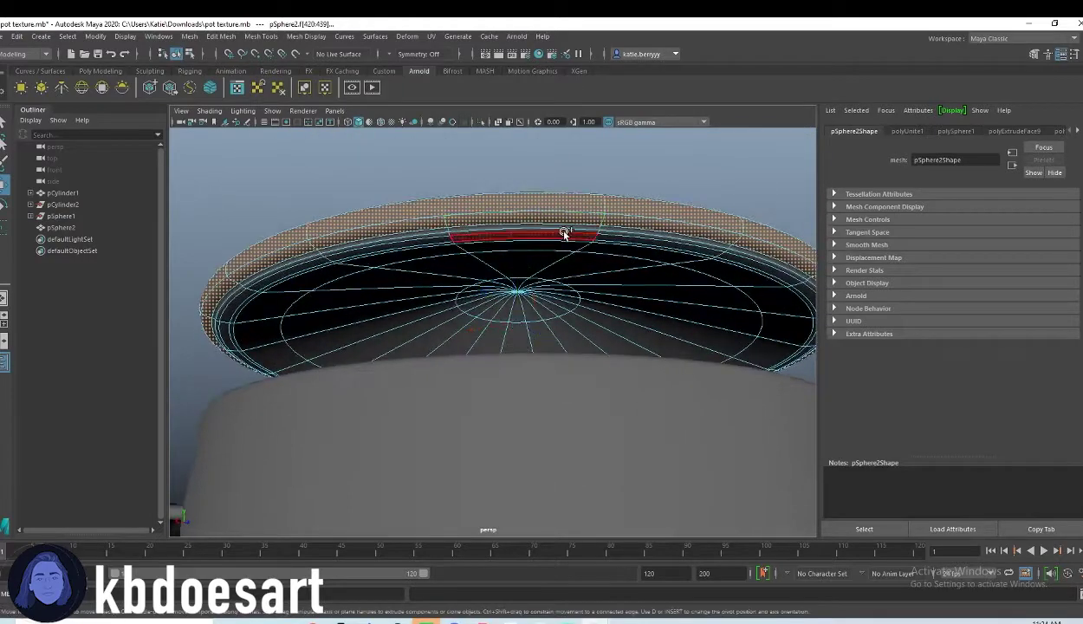
Step: Add the ring of faces at the base of the lid's knob to the selection
key(w)
alt+drag(634, 230, 569, 378)
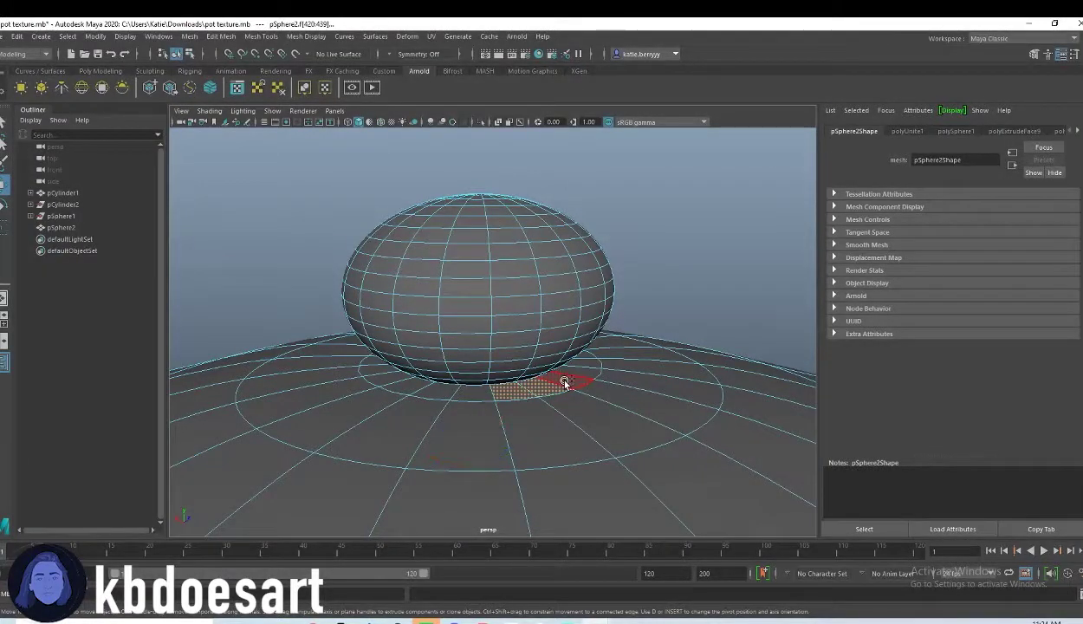
alt+drag(408, 400, 630, 321)
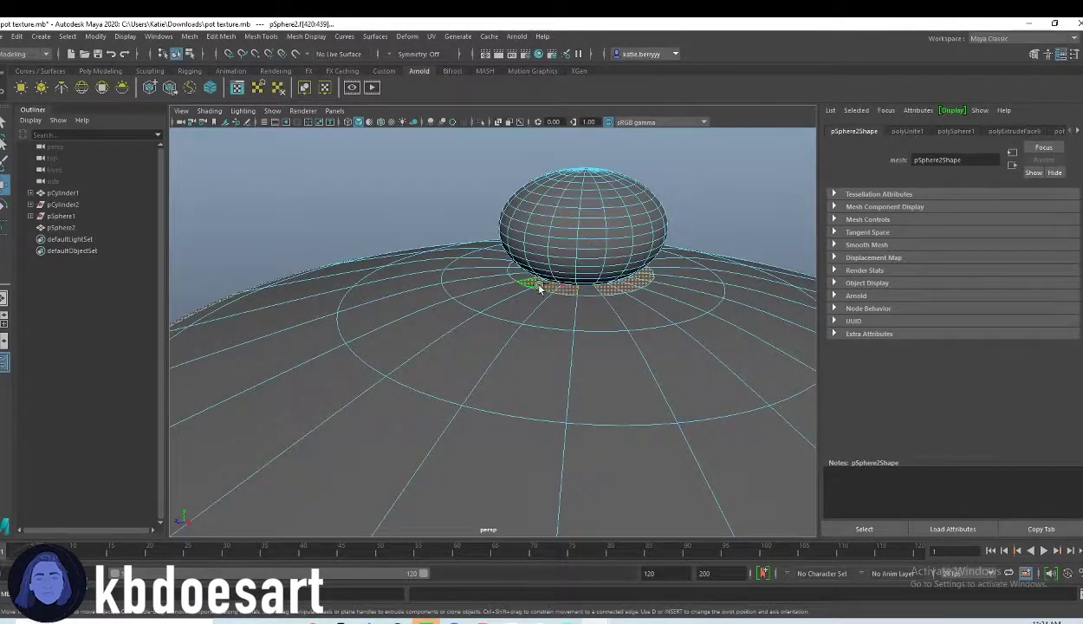
alt+drag(459, 290, 336, 299)
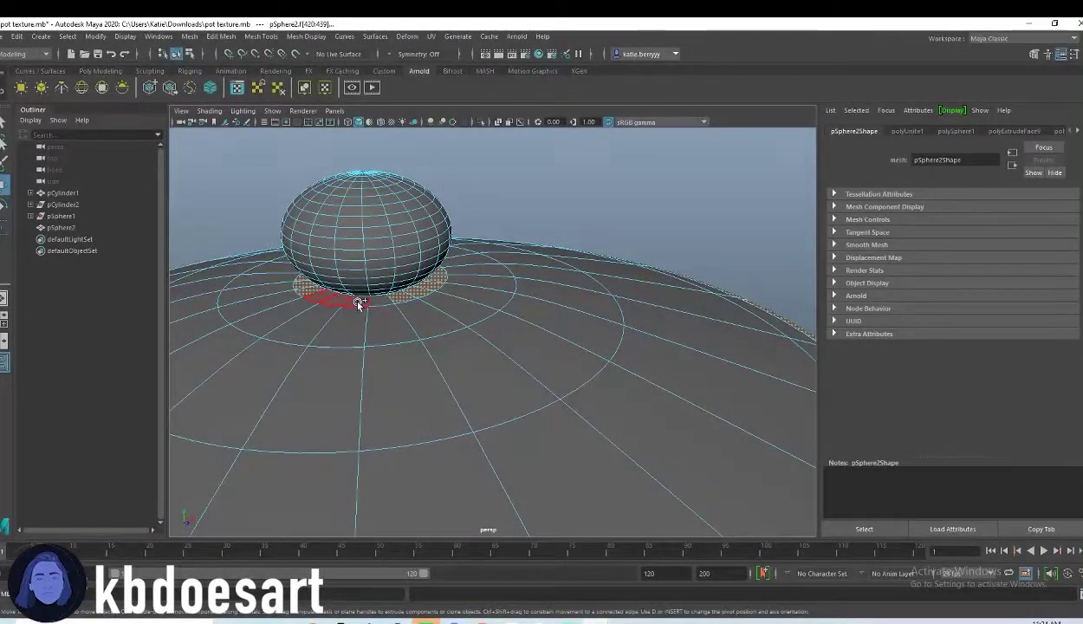
Step: Assign a new aiStandardSurface material to the selected rim and knob-base faces, with a grey base color and metalness 0.883
scroll(550, 344, down, 5)
right_drag(577, 473, 587, 606)
click(386, 317)
drag(420, 226, 519, 110)
click(568, 328)
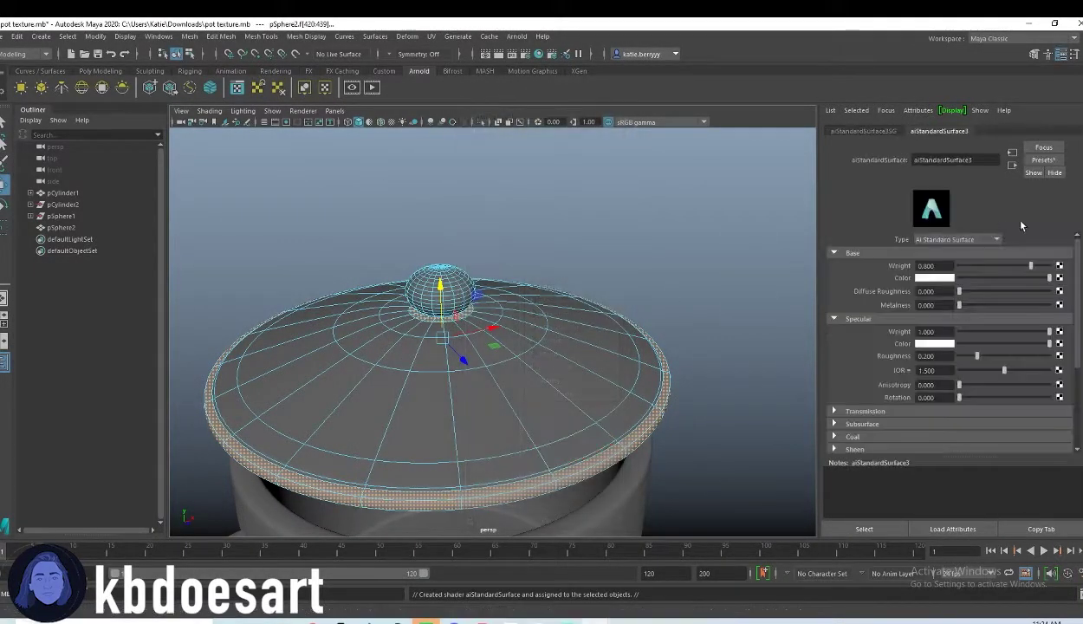
click(936, 278)
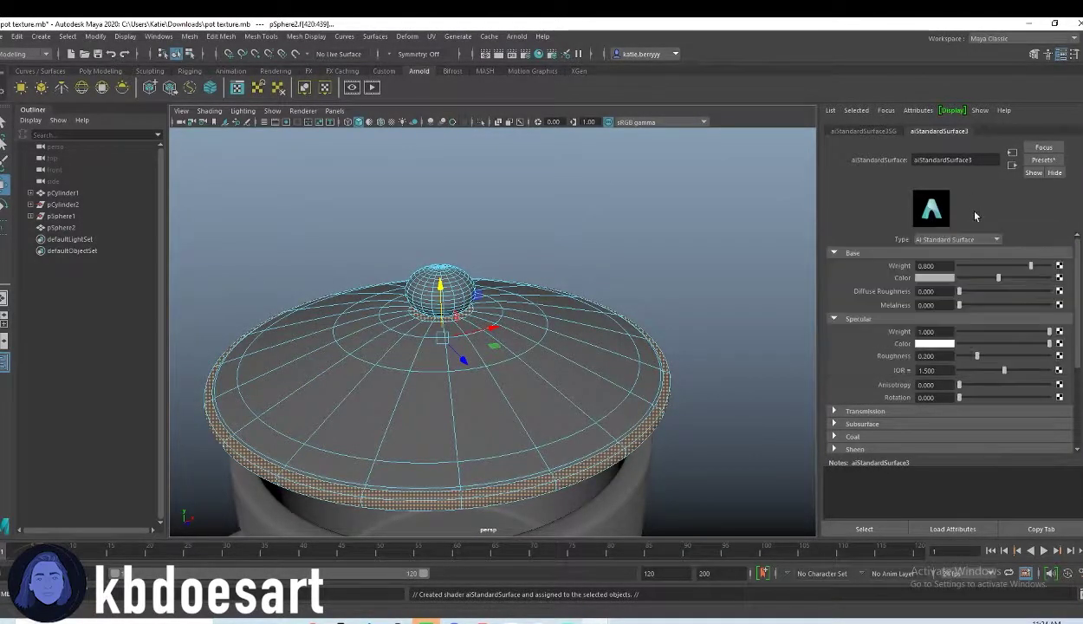
drag(994, 305, 1038, 304)
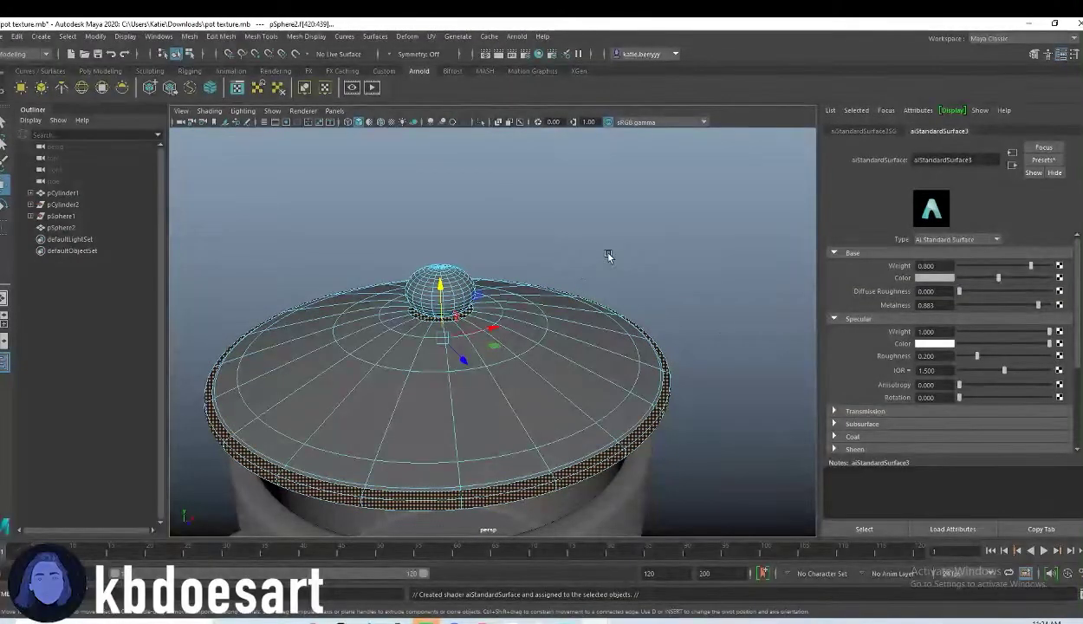
Step: Select all faces of the spherical knob on top of the lid
right_click(563, 328)
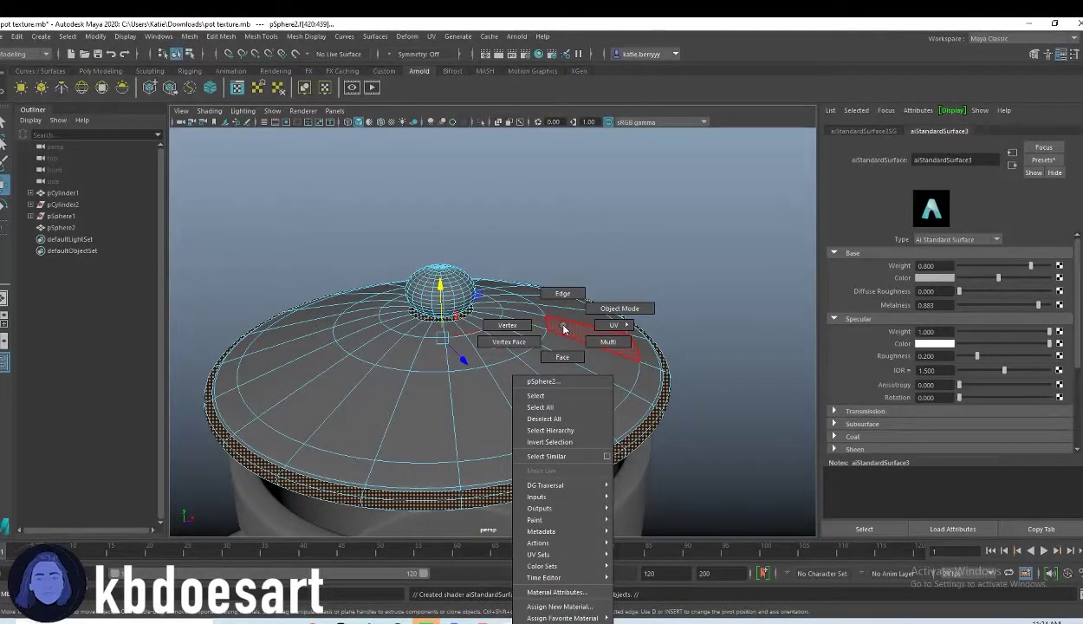
alt+middle_drag(455, 241, 527, 373)
alt+drag(537, 424, 518, 391)
scroll(517, 392, up, 4)
alt+middle_drag(616, 483, 575, 303)
drag(312, 301, 693, 451)
alt+drag(505, 418, 505, 392)
Step: Assign a new aiStandardSurface to the knob faces with a near-black base color, diffuse roughness 0.825 and metalness 0.110
right_drag(505, 392, 519, 606)
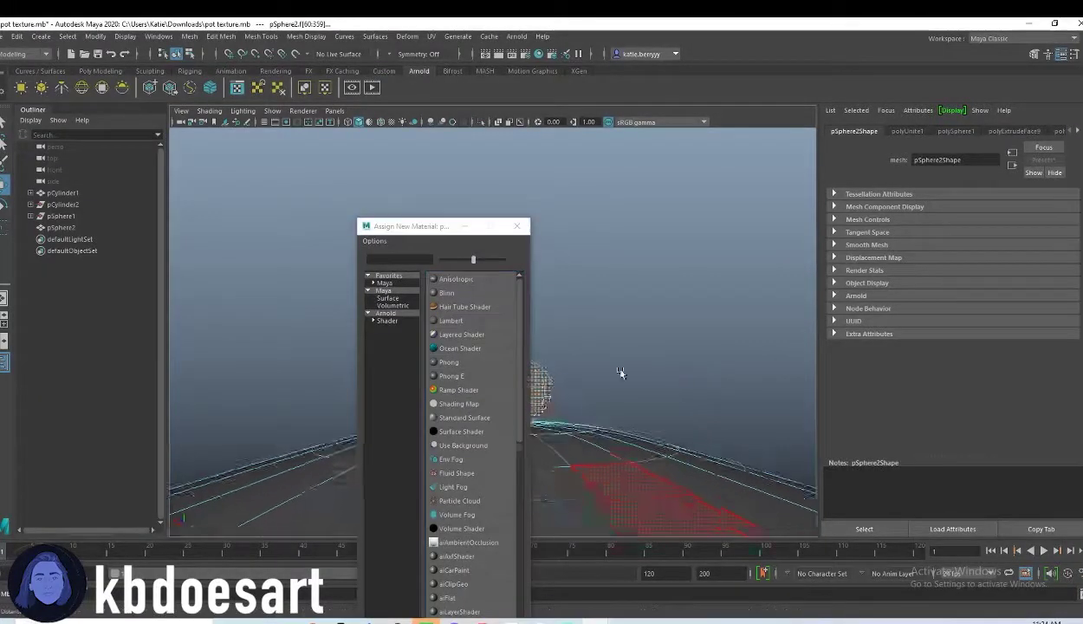
click(378, 329)
click(480, 455)
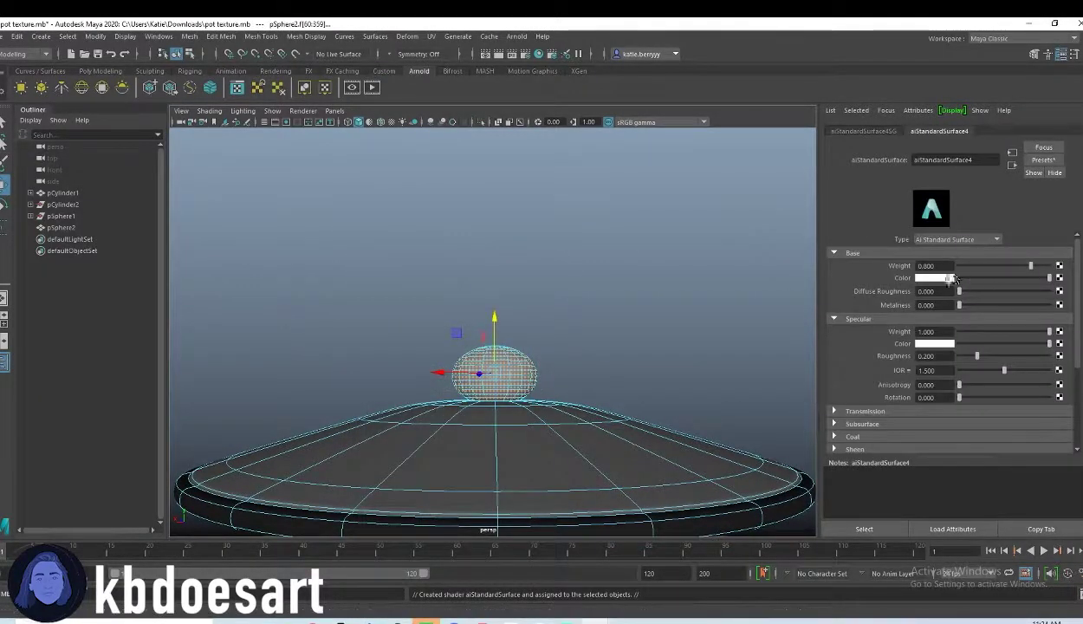
click(952, 278)
click(892, 336)
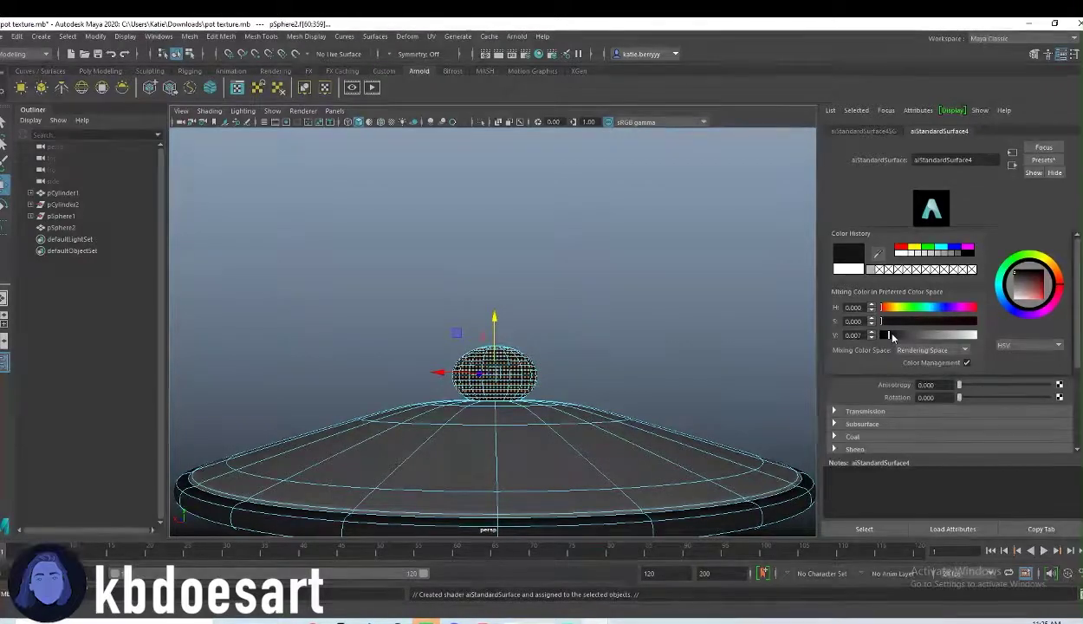
drag(981, 307, 1019, 297)
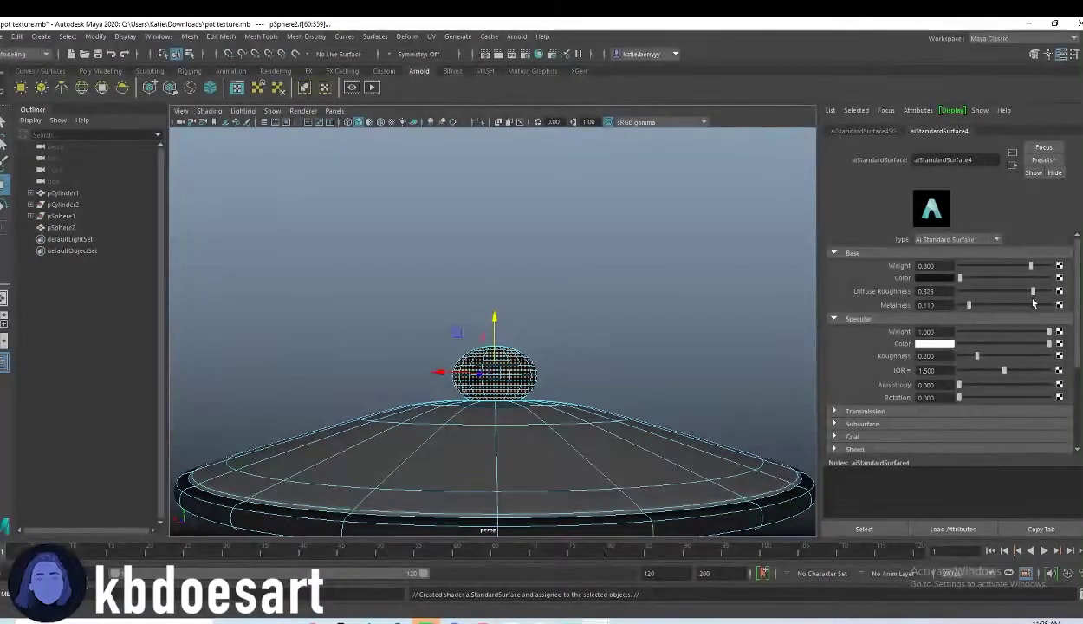
Step: Assign the existing aiStandardSurface4 material to the whole pot body
scroll(696, 340, down, 3)
alt+middle_drag(704, 433, 602, 285)
scroll(631, 373, down, 5)
scroll(623, 372, down, 4)
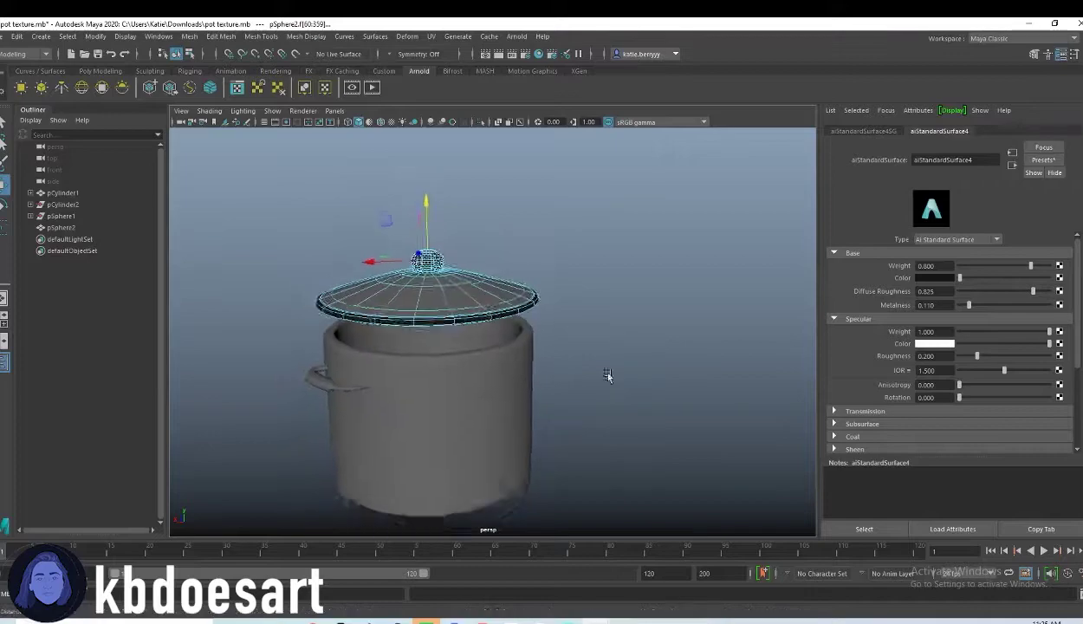
click(415, 318)
right_click(496, 374)
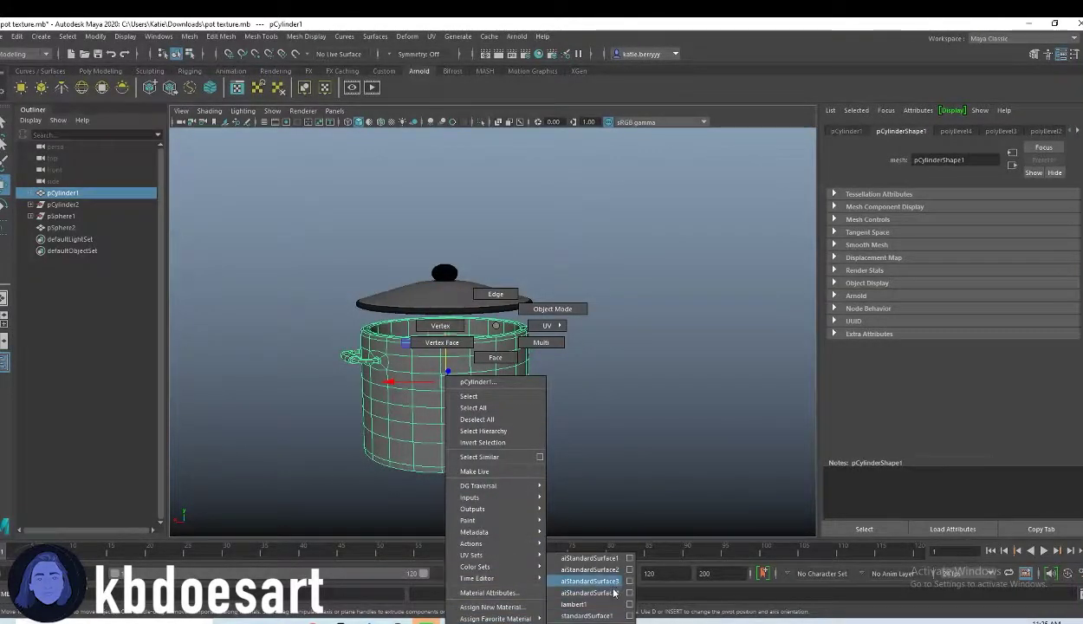
click(614, 592)
Step: Select the face loops of the thin connector at one end of the pot's side handle
alt+middle_drag(489, 428, 581, 421)
scroll(622, 406, up, 6)
alt+drag(442, 459, 537, 477)
alt+middle_drag(488, 454, 455, 307)
alt+drag(455, 307, 578, 360)
right_drag(600, 326, 604, 381)
scroll(650, 354, up, 3)
alt+drag(652, 352, 435, 356)
click(437, 375)
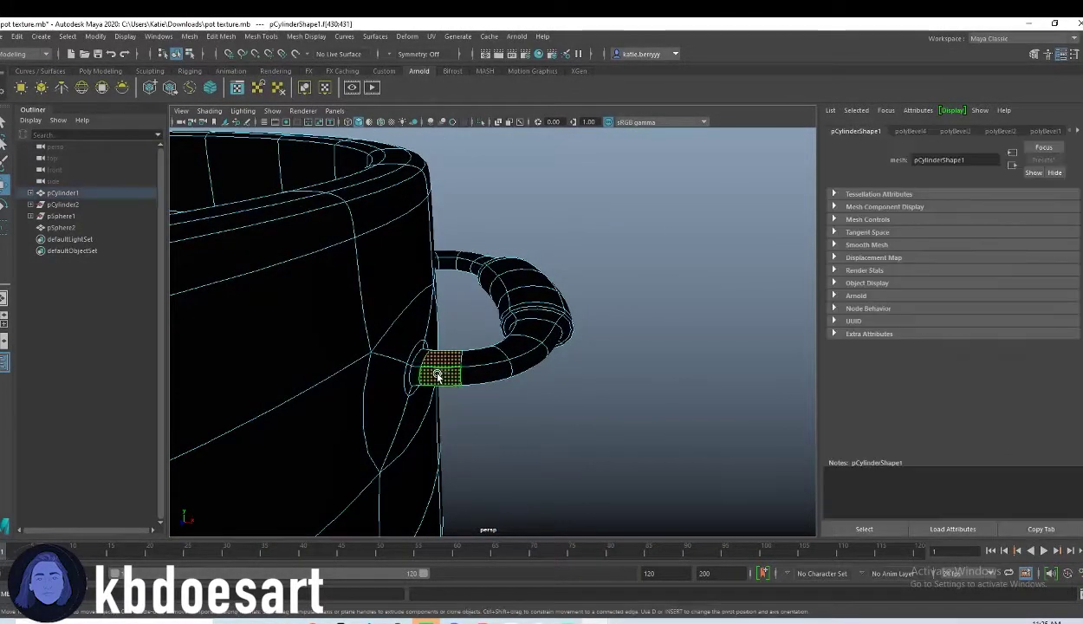
shift+double_click(472, 363)
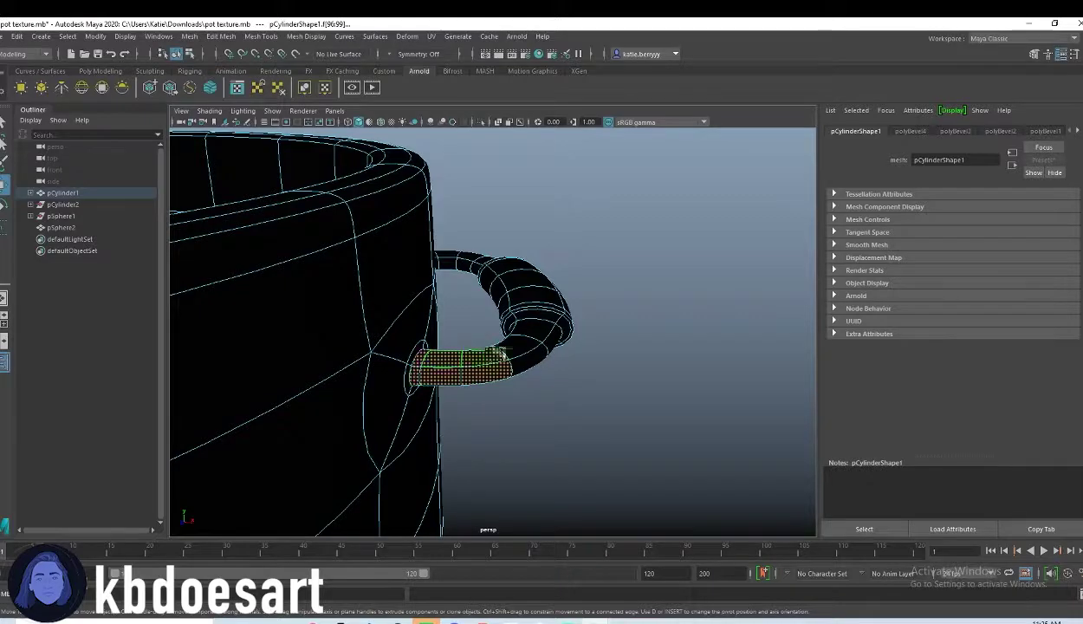
Step: Add the remaining thin end-connector faces of the side handles to the selection
mouse_move(529, 359)
alt+mouse_down()
mouse_move(365, 379)
mouse_move(548, 335)
mouse_move(588, 312)
mouse_move(643, 319)
mouse_move(655, 352)
mouse_move(751, 306)
alt+mouse_up()
shift+click(476, 354)
key(w)
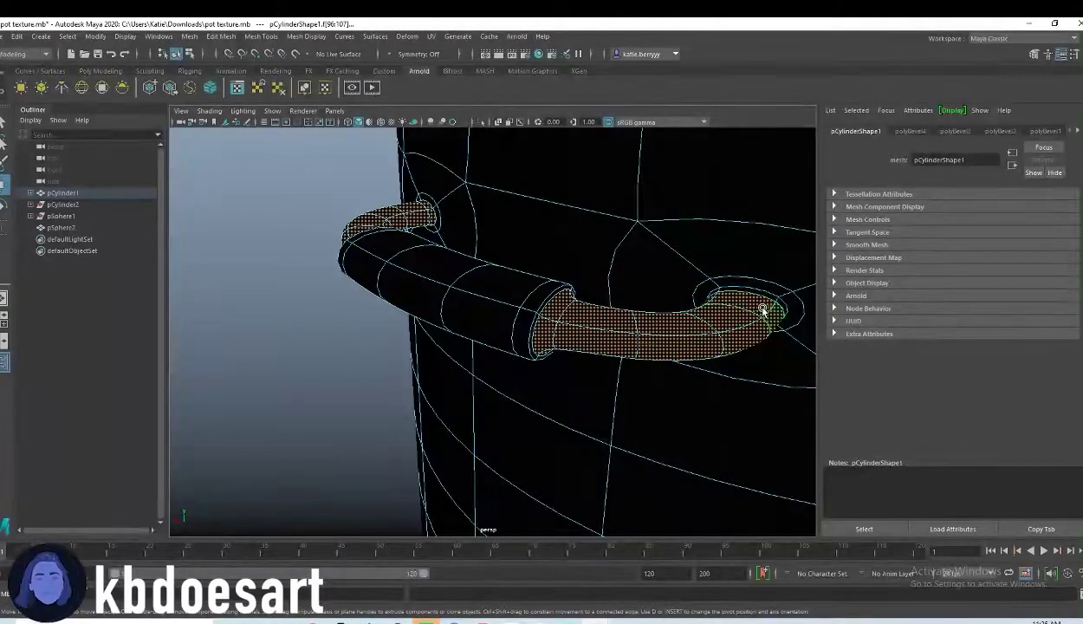
shift+double_click(782, 305)
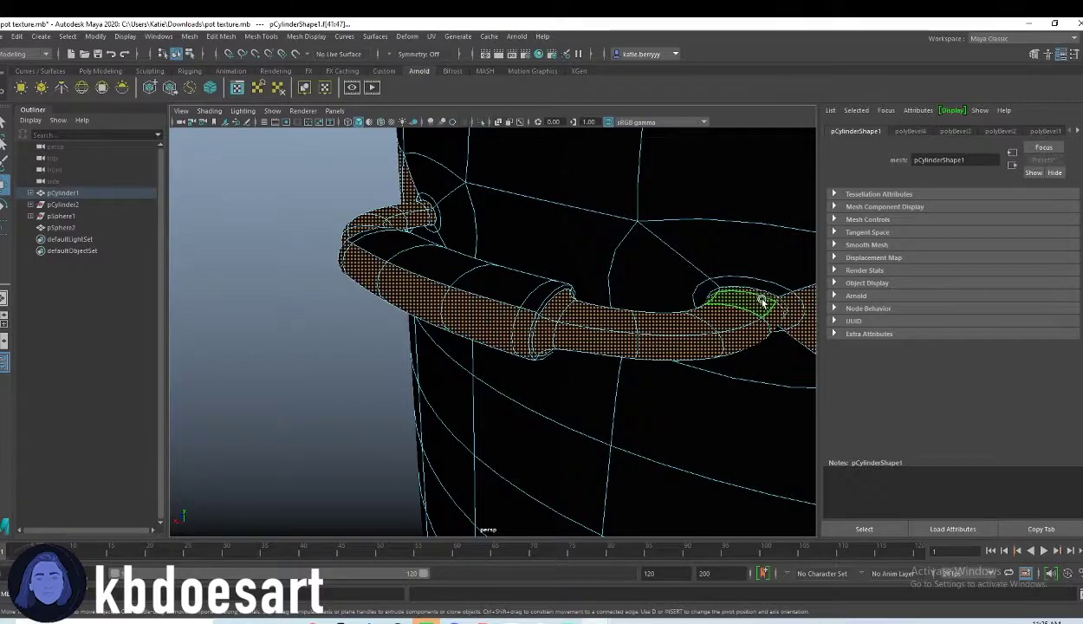
alt+drag(780, 305, 726, 236)
alt+drag(676, 286, 626, 304)
alt+drag(506, 220, 563, 276)
Step: Assign the existing aiStandardSurface3 material to the selected handle connector faces and open that material's attributes
right_drag(563, 276, 667, 580)
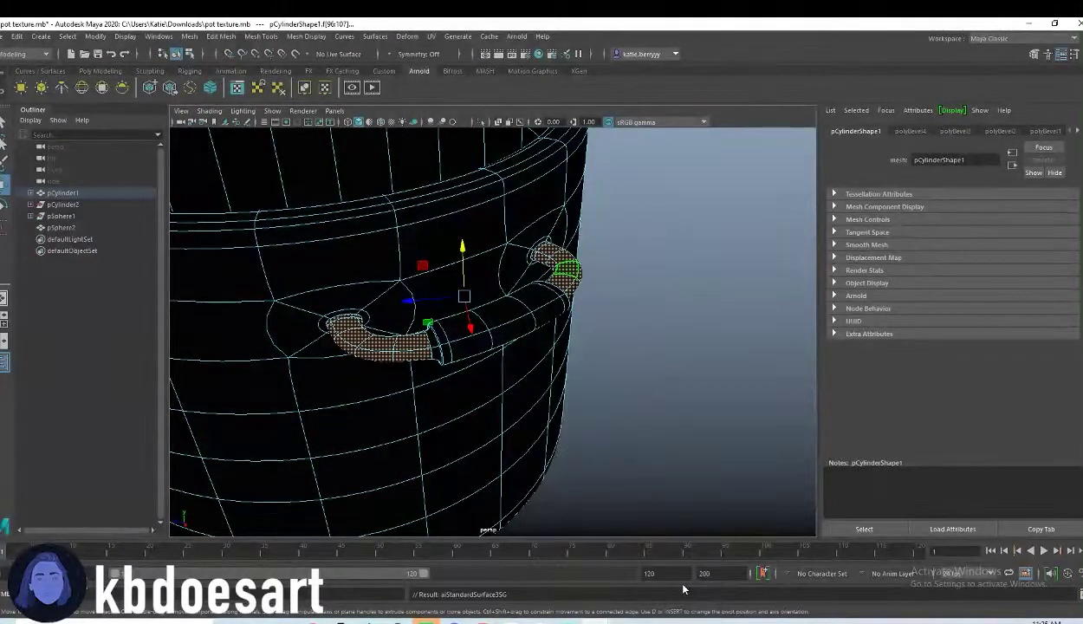
click(1078, 130)
click(1079, 131)
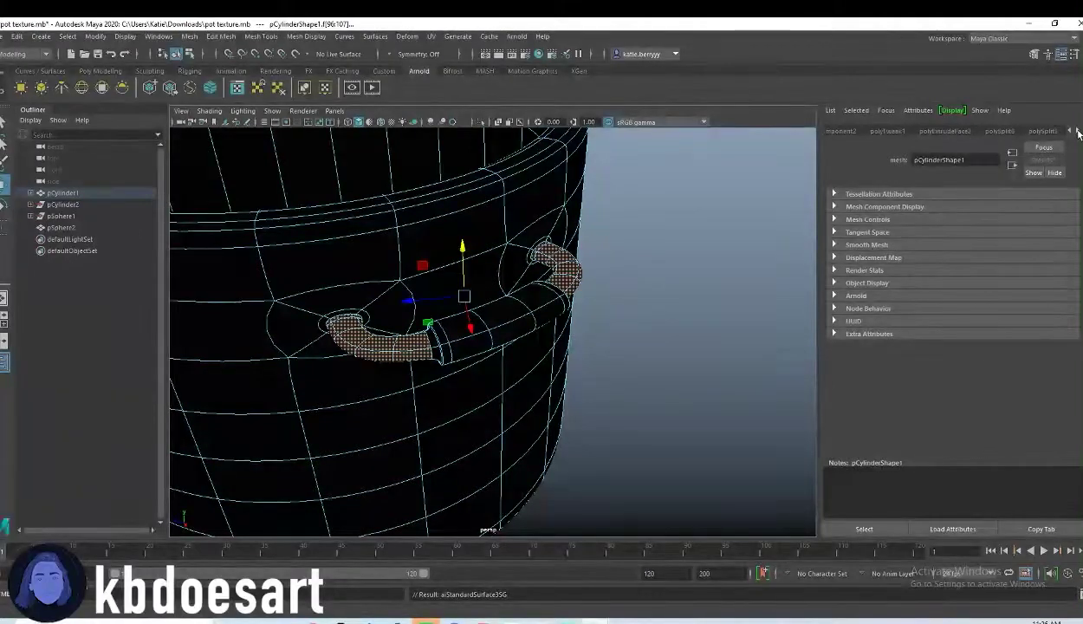
click(1002, 131)
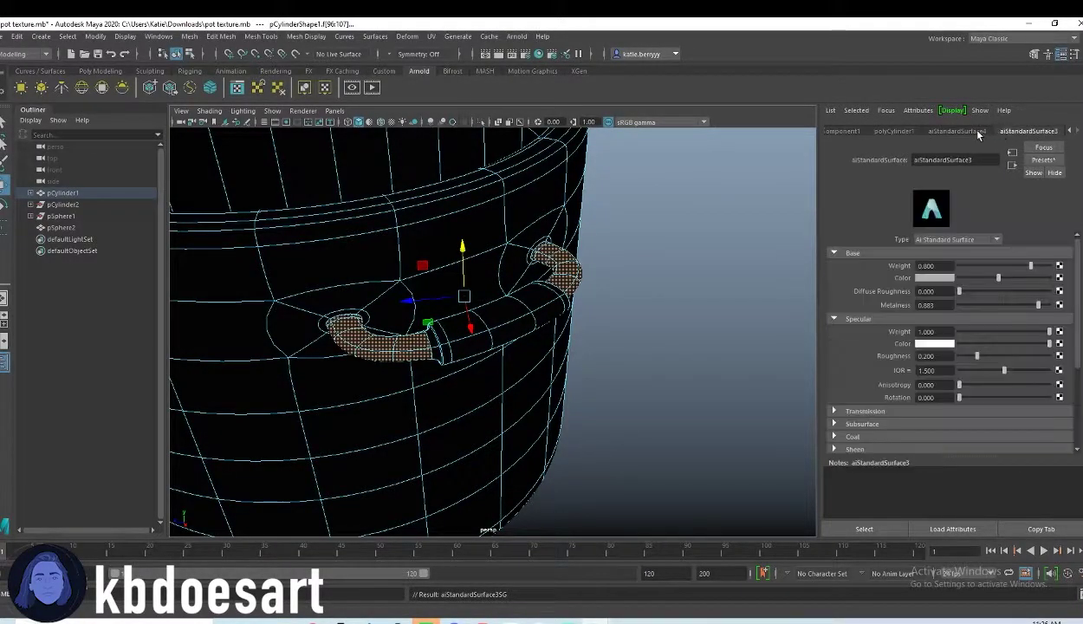
click(622, 290)
Step: Select the outermost face ring on the lid's top surface, just inside the dark rim
alt+drag(654, 369, 384, 315)
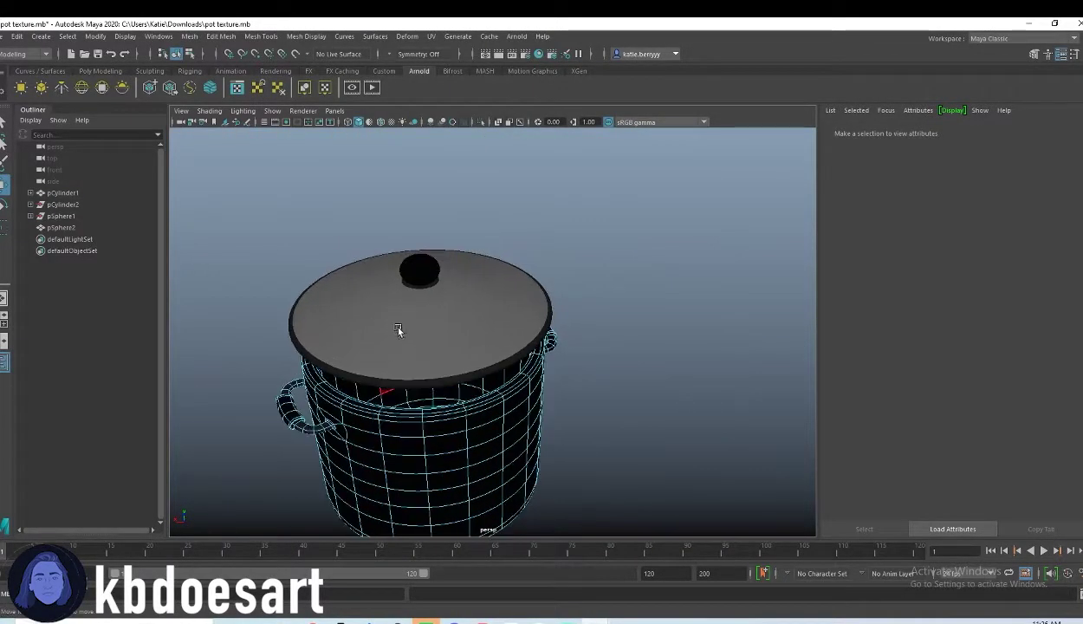
click(491, 303)
alt+middle_drag(419, 303, 529, 292)
scroll(531, 299, up, 3)
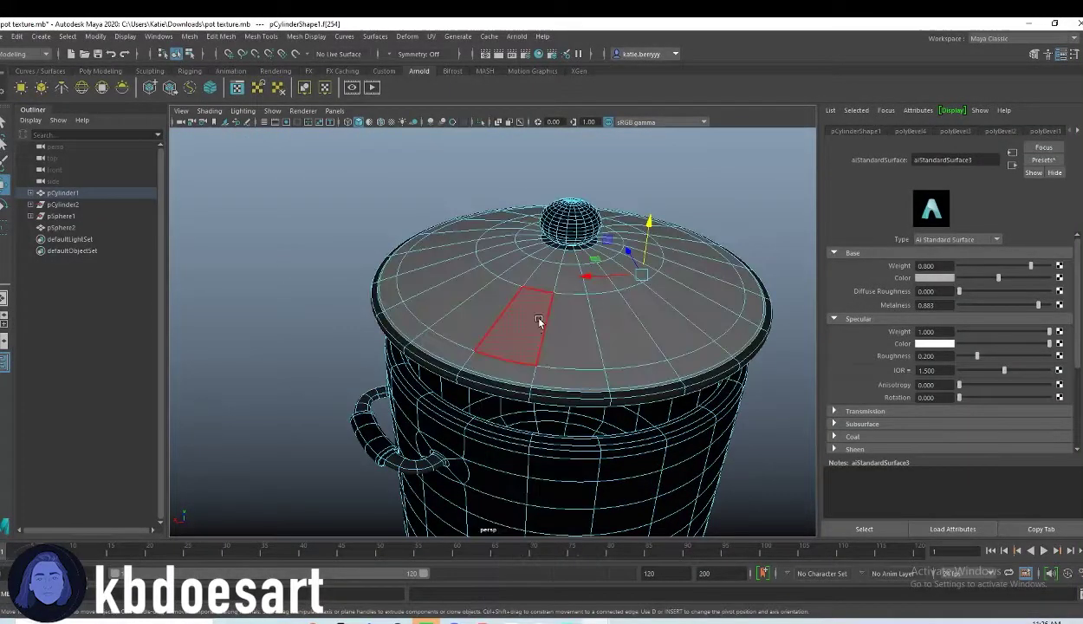
scroll(598, 373, up, 3)
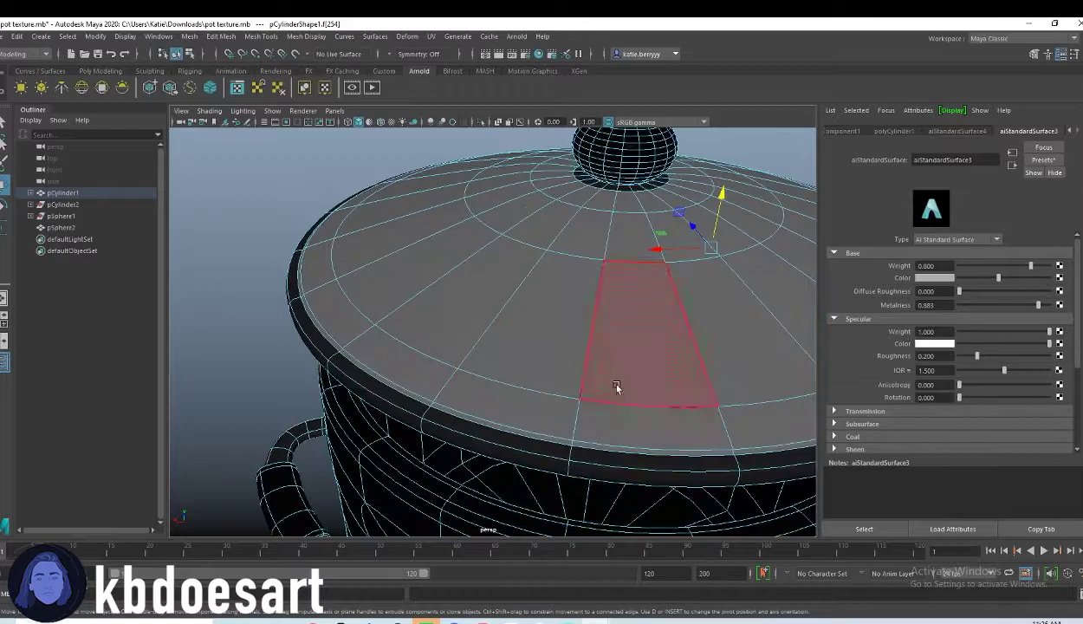
click(621, 427)
shift+double_click(520, 404)
shift+click(546, 436)
shift+click(560, 439)
shift+double_click(558, 439)
key(ctrl+z)
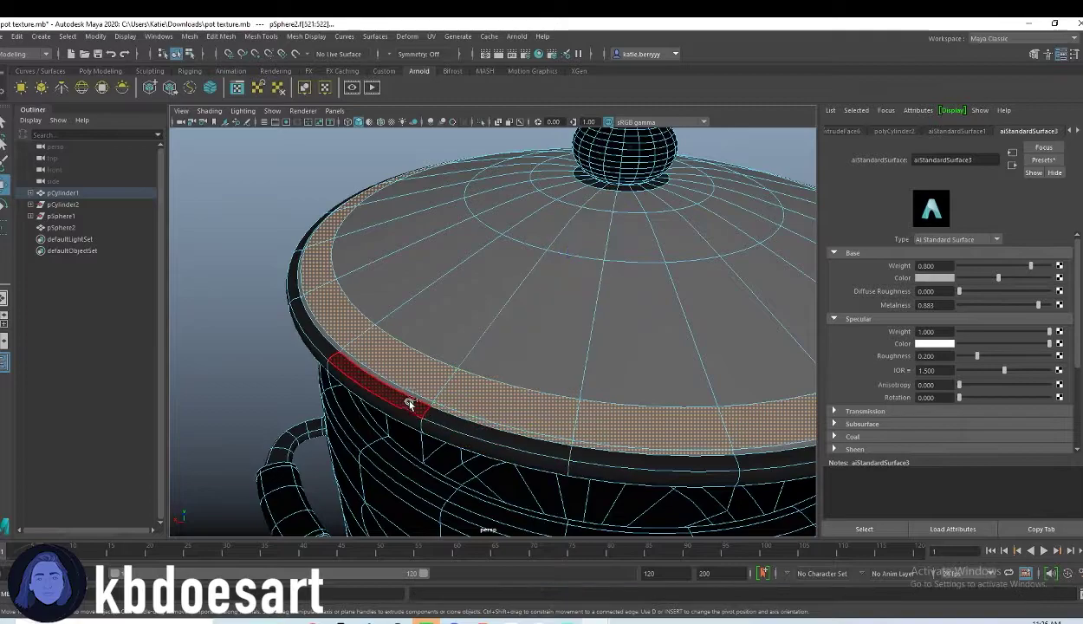
Step: Add the remaining face rings of the lid's top surface, up to the knob, to the selection
shift+click(519, 318)
shift+double_click(460, 297)
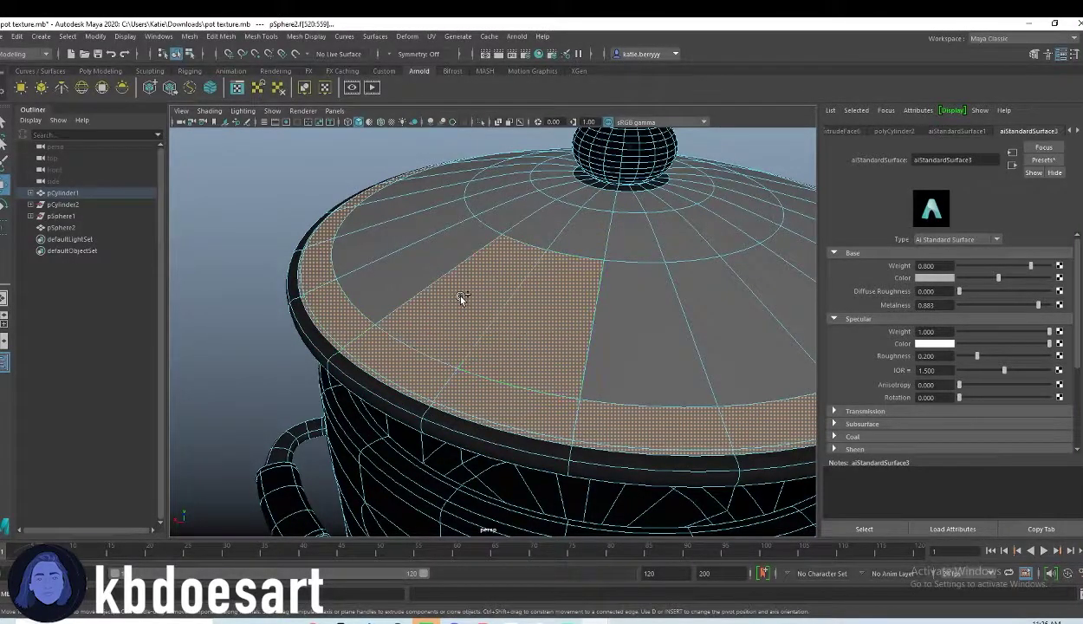
shift+click(572, 231)
shift+double_click(540, 218)
shift+click(639, 204)
shift+double_click(612, 199)
alt+drag(680, 342, 528, 201)
shift+double_click(605, 182)
shift+click(560, 195)
shift+double_click(589, 194)
alt+drag(560, 206, 510, 487)
shift+double_click(604, 293)
shift+double_click(564, 357)
Step: Assign a new aiStandardSurface material to the selected top faces of the lid
scroll(544, 386, down, 3)
right_drag(578, 332, 591, 605)
click(392, 321)
drag(416, 226, 321, 102)
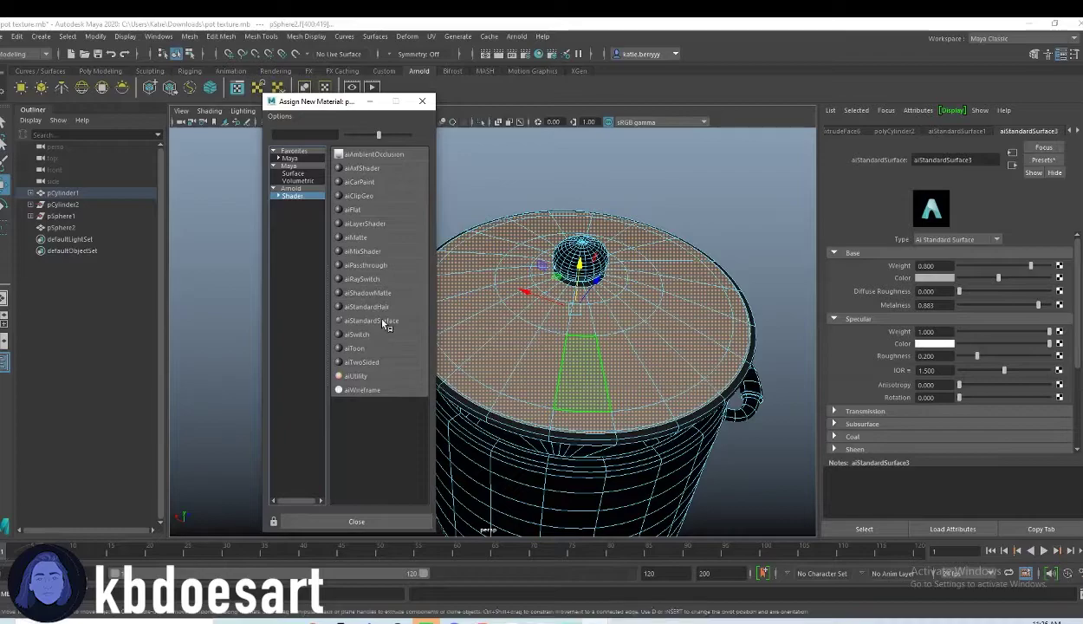
click(386, 321)
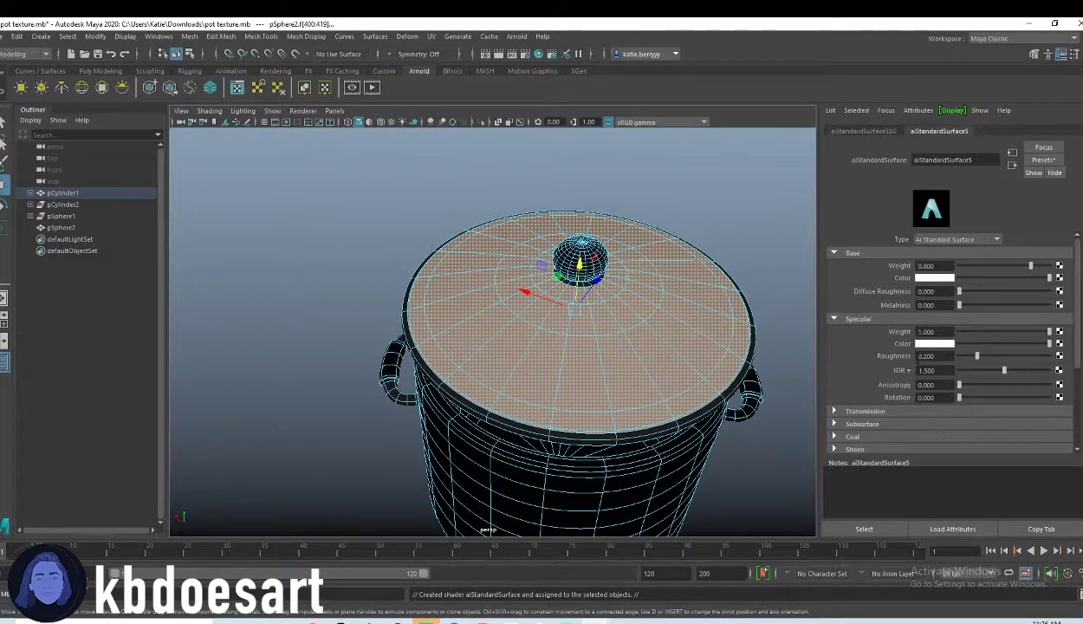
Step: Set the transmission weight of the lid-top material to 0.766 for a glass look
scroll(916, 362, down, 1)
click(910, 377)
scroll(922, 376, down, 1)
click(1013, 355)
drag(1012, 356, 1026, 362)
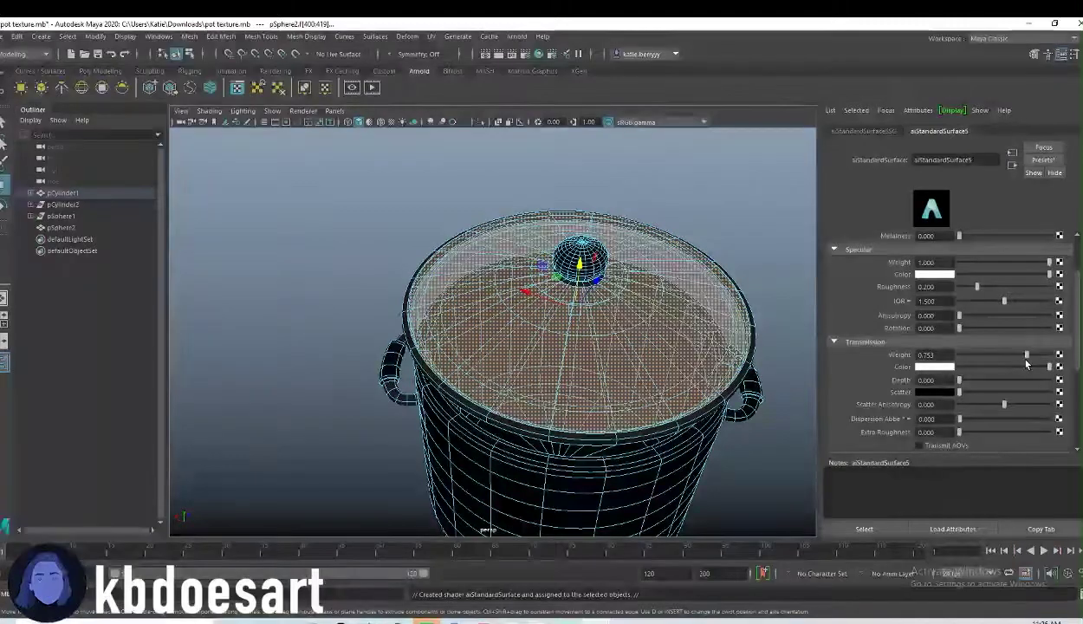
drag(1026, 362, 1027, 364)
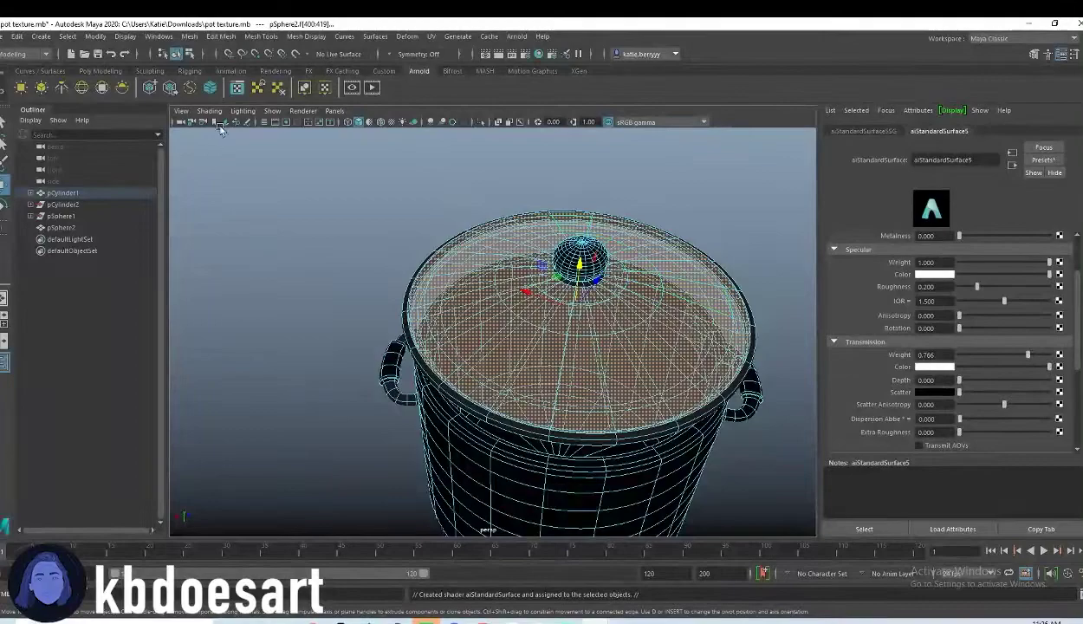
Step: Add an Arnold skydome light to the scene and start rendering the pot in the Arnold RenderView
click(65, 90)
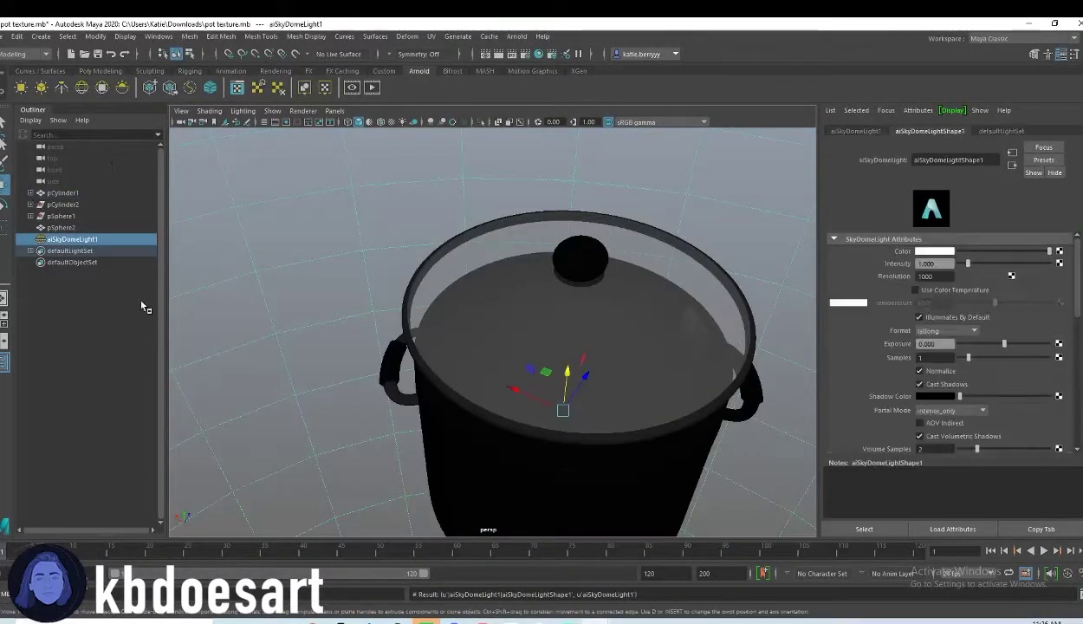
alt+drag(629, 284, 556, 290)
right_click(555, 289)
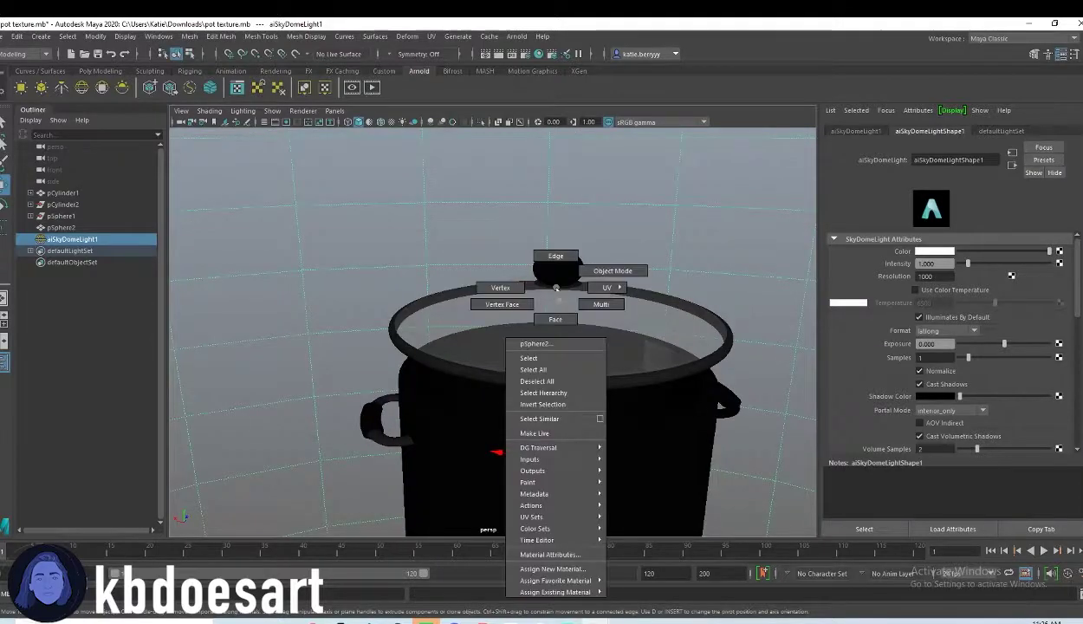
click(555, 320)
click(515, 37)
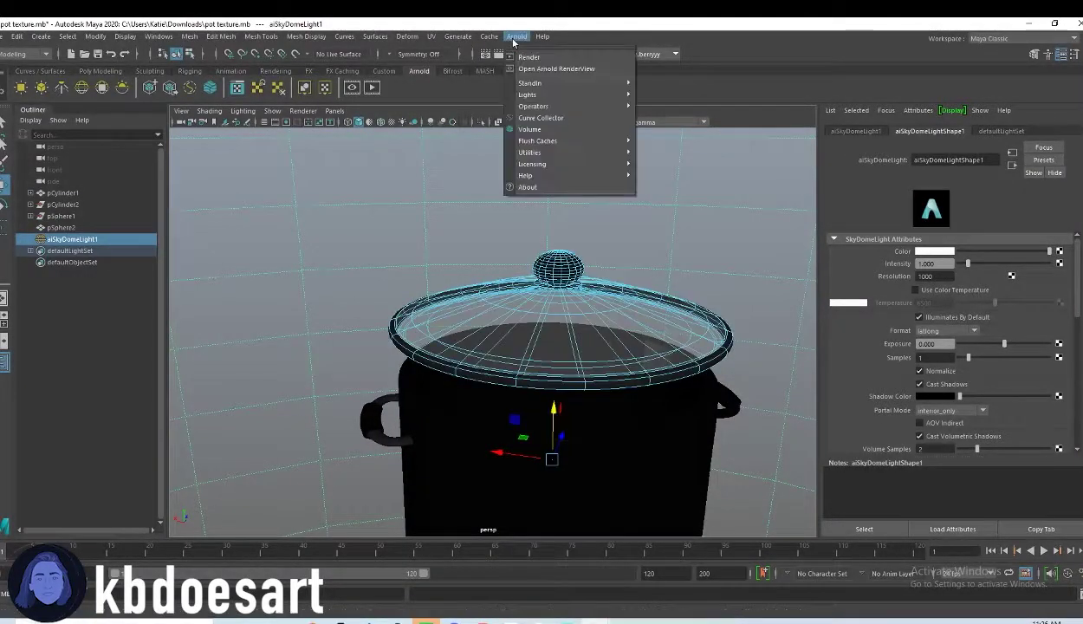
click(527, 58)
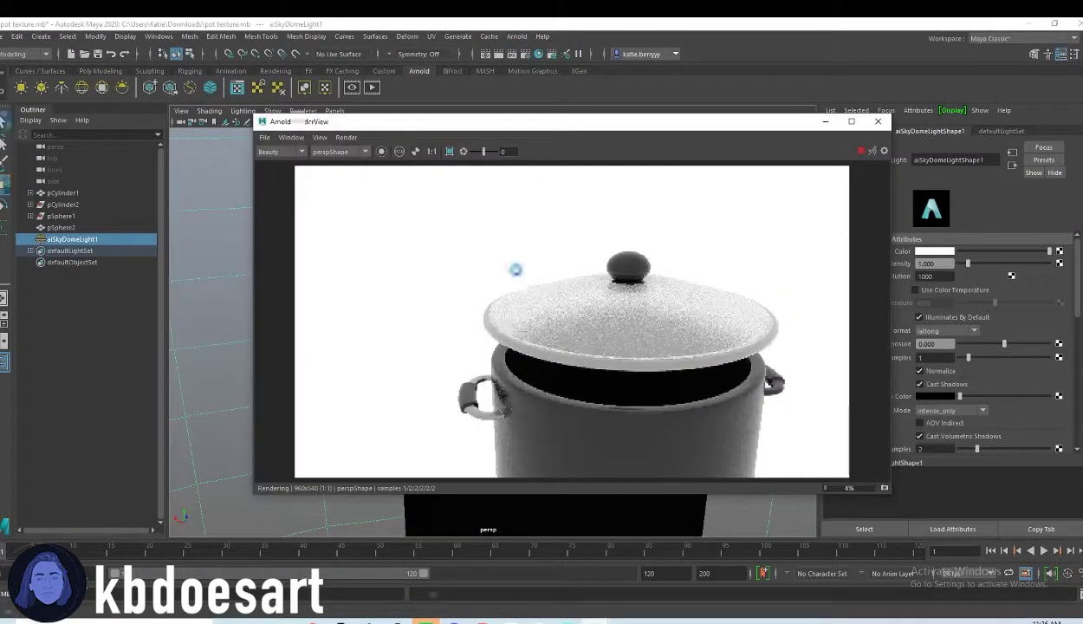
Step: Save the scene and move the render window aside so the pot in the viewport is accessible
key(ctrl+s)
click(514, 334)
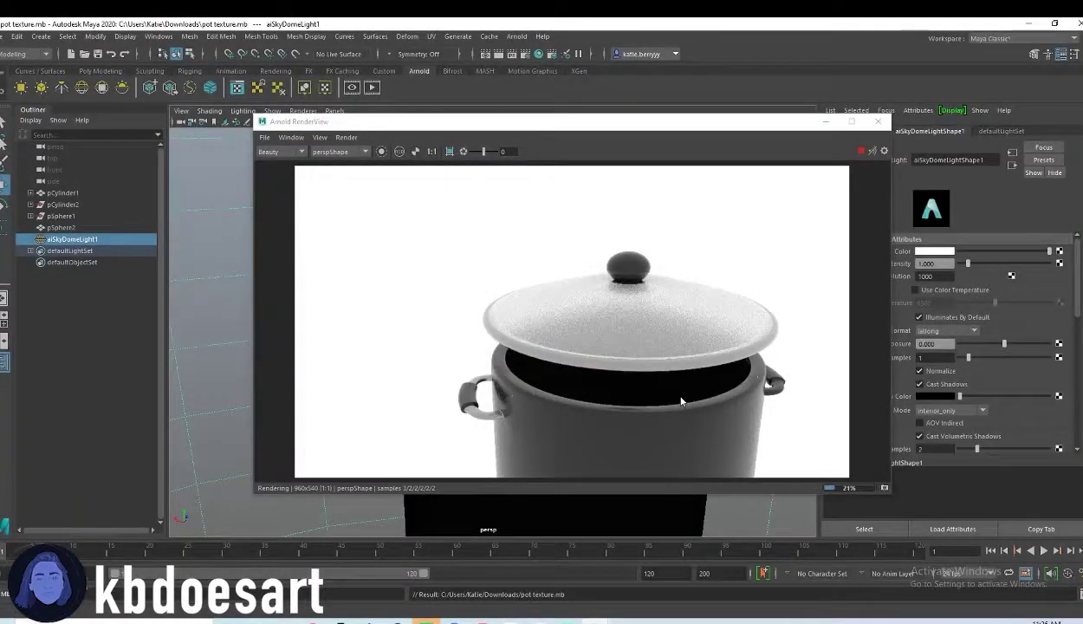
scroll(687, 342, down, 1)
drag(594, 131, 348, 57)
alt+drag(719, 285, 712, 341)
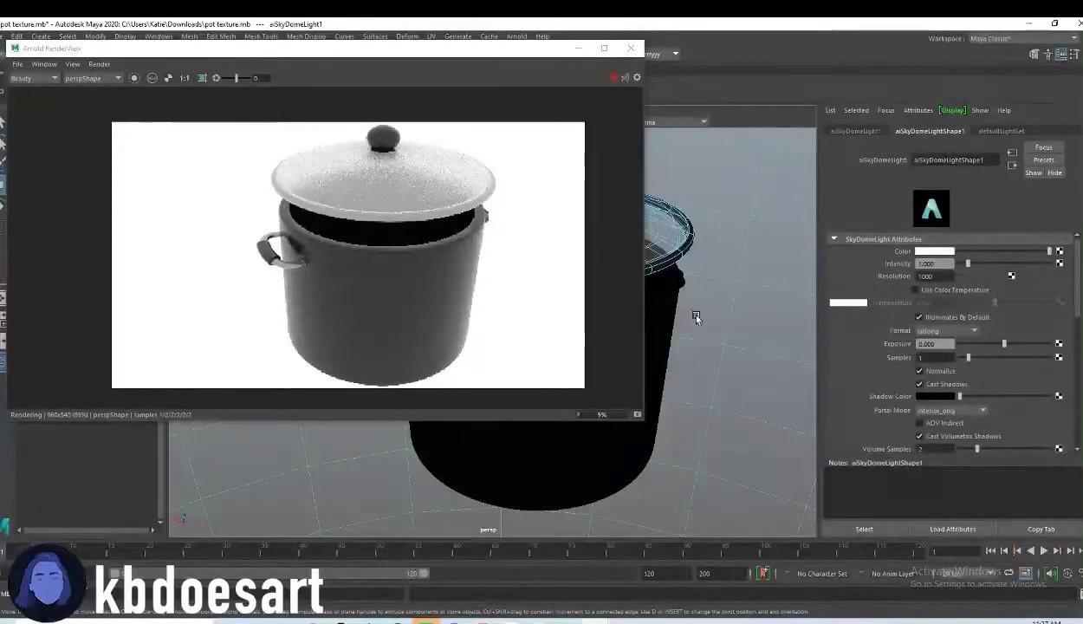
Step: Return the lid to object mode and lower it onto the pot's rim
alt+drag(678, 240, 710, 253)
right_click(711, 252)
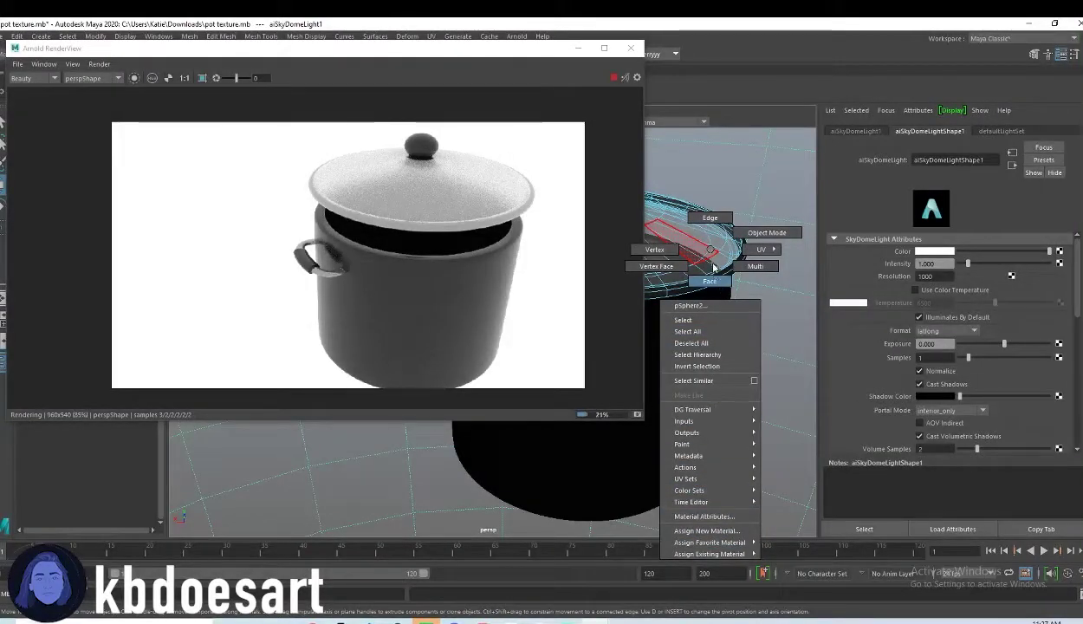
click(762, 232)
right_drag(764, 225, 744, 224)
click(714, 236)
alt+middle_drag(713, 236, 781, 248)
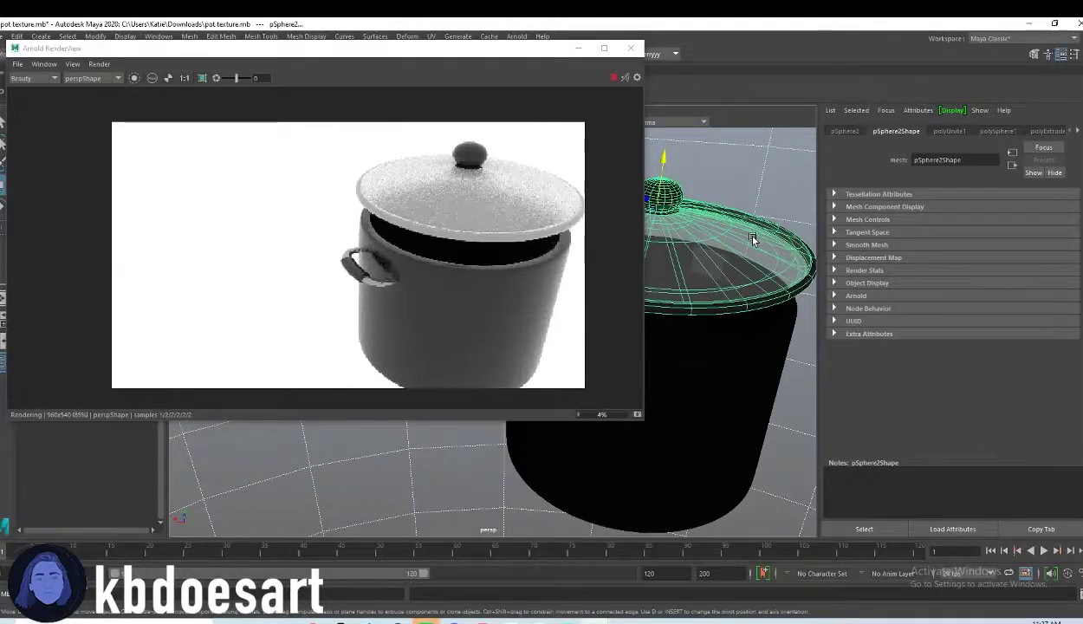
drag(663, 162, 665, 195)
alt+drag(748, 324, 732, 368)
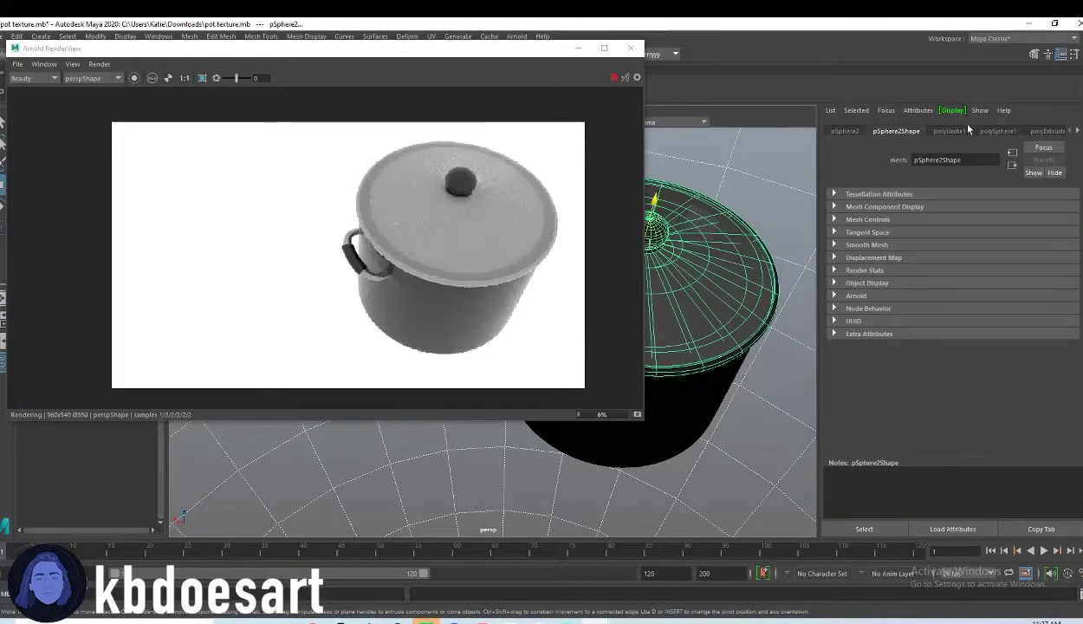
Step: Set the lid glass material's specular roughness to 0.091 and its transmission weight to 0.948
click(1078, 130)
click(1017, 132)
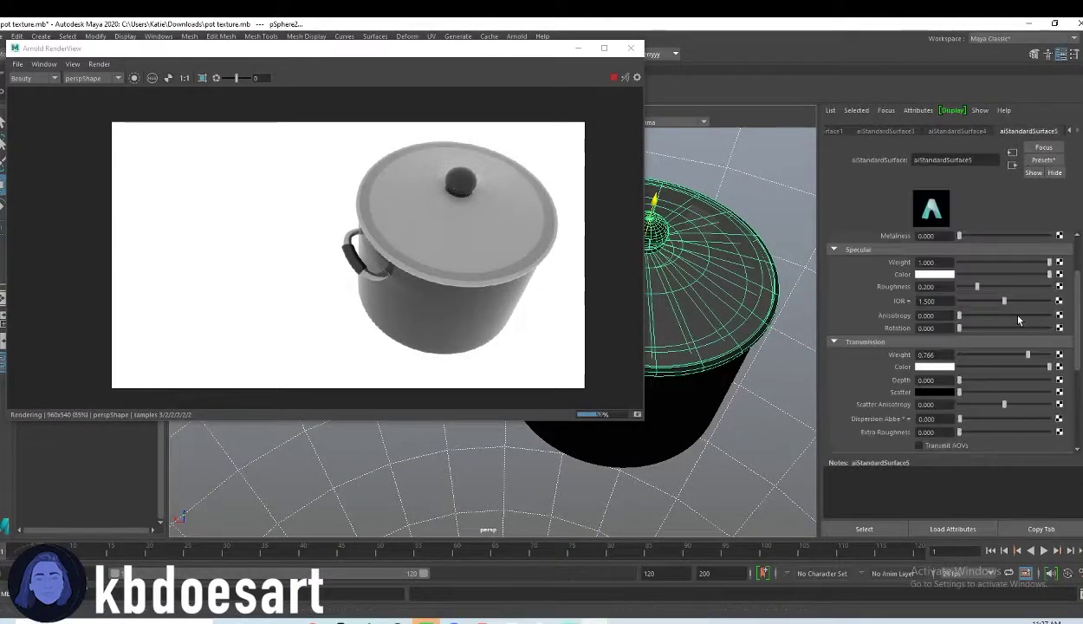
drag(1027, 358, 1049, 356)
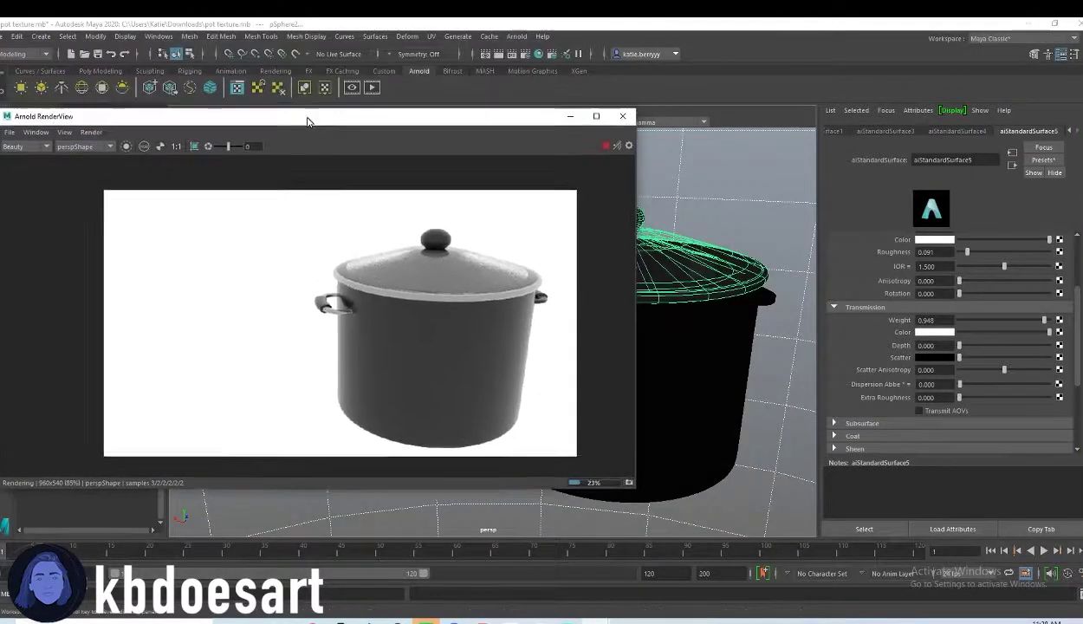
Step: Create a polygon plane, scale it up well beyond the pot and place it under the pot's base as a floor
click(107, 70)
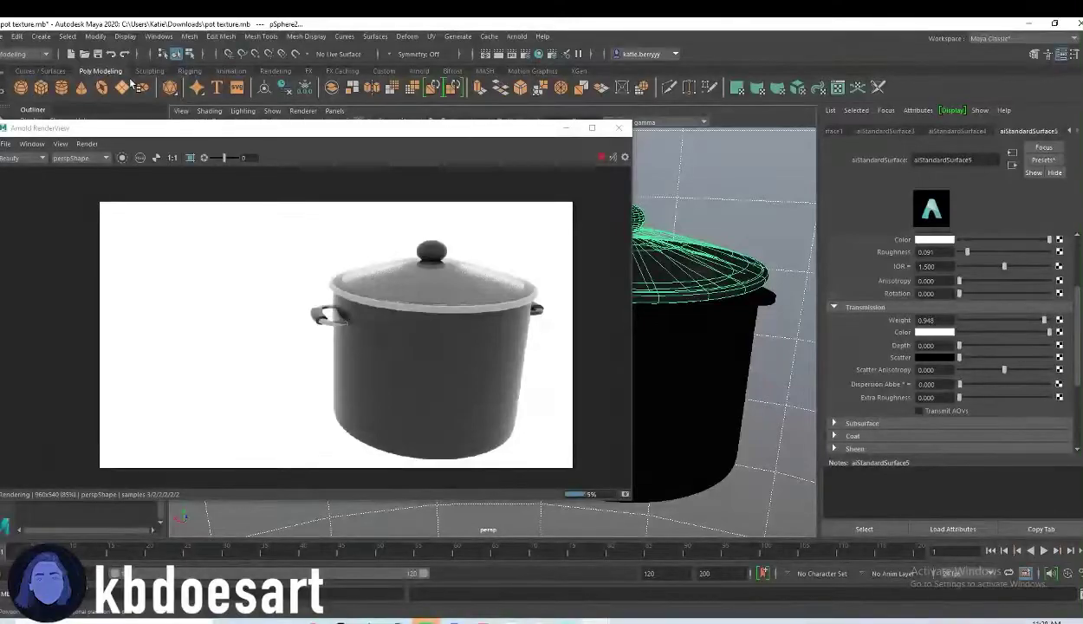
click(125, 86)
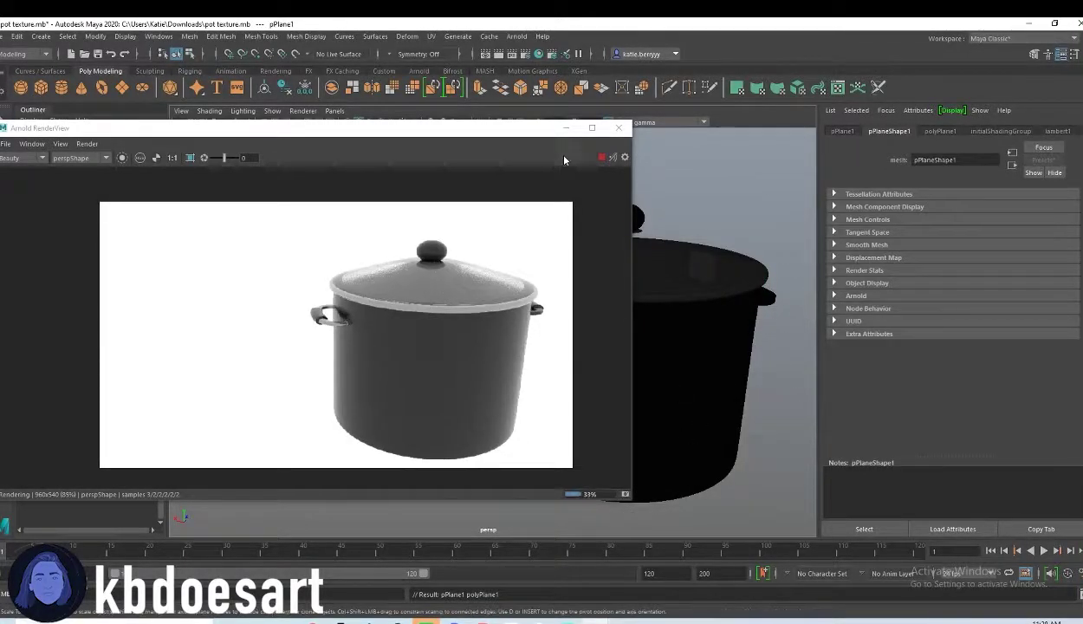
drag(461, 129, 406, 103)
drag(616, 348, 959, 354)
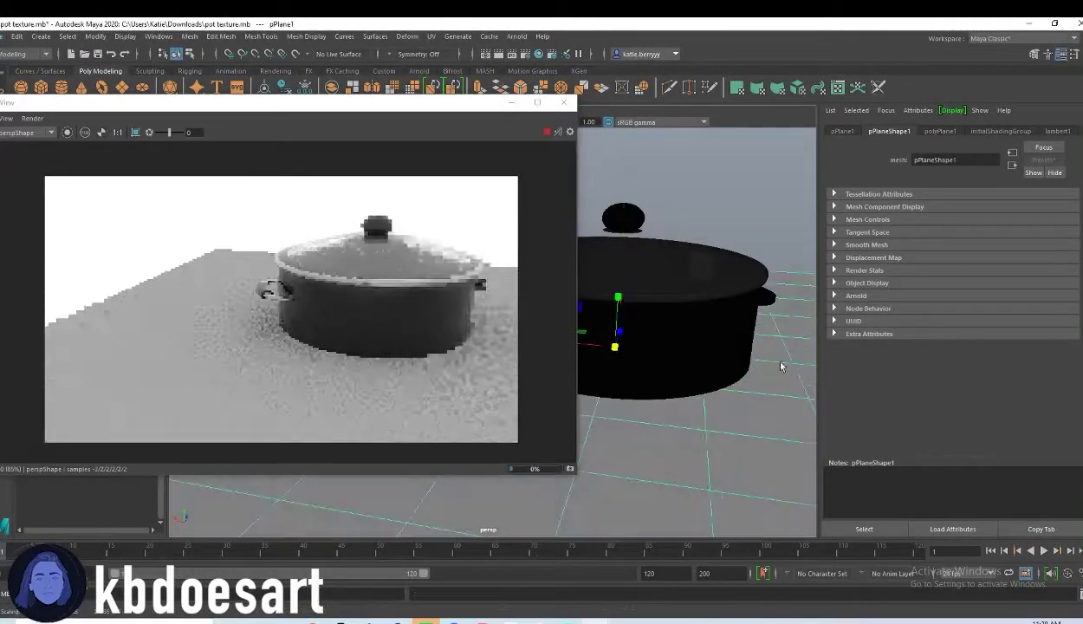
drag(616, 346, 651, 400)
drag(609, 480, 622, 412)
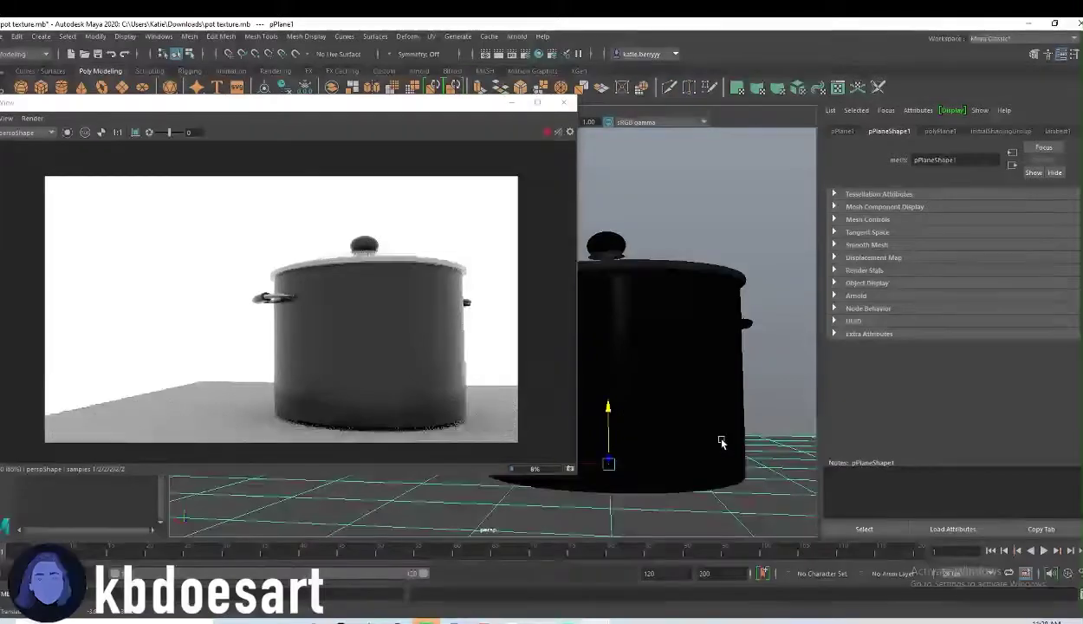
Step: Assign a new aiStandardSurface material to the floor plane
scroll(733, 400, down, 1)
alt+drag(733, 399, 694, 429)
right_drag(694, 429, 723, 596)
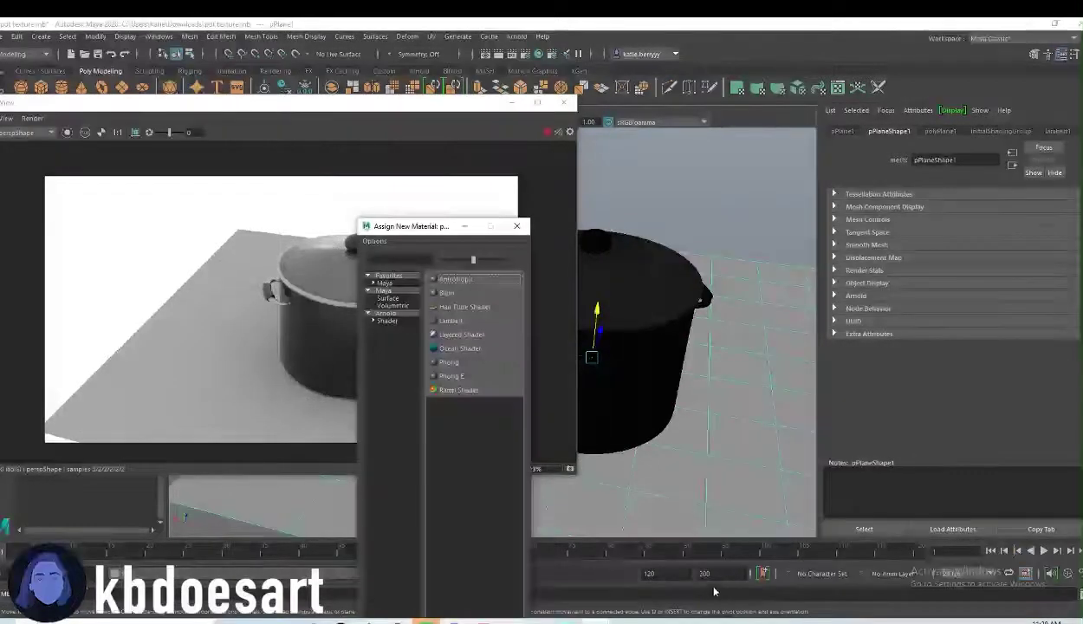
click(399, 314)
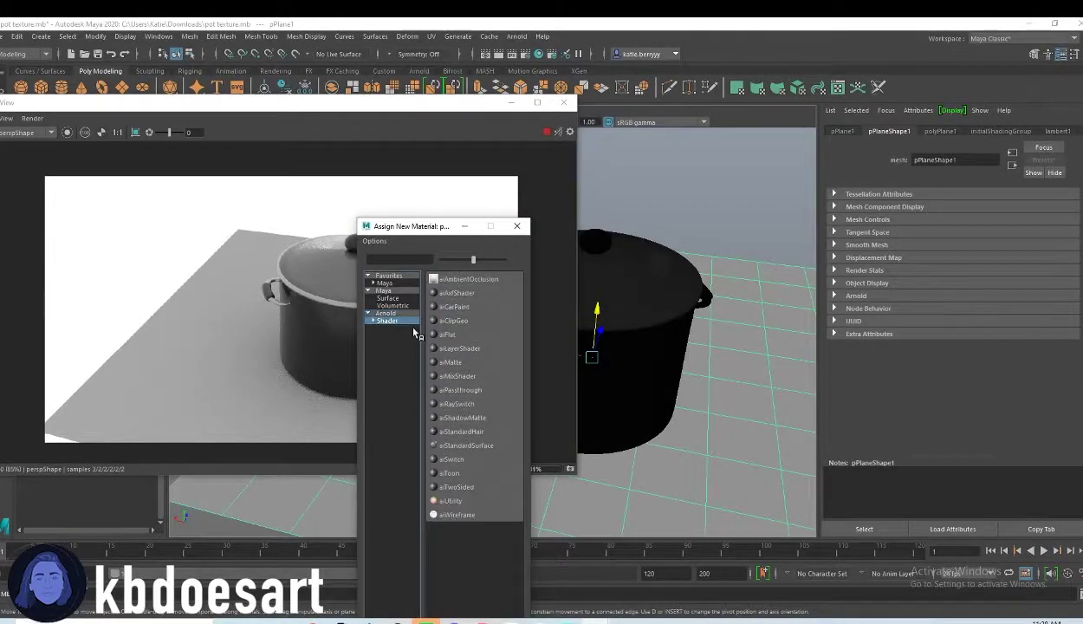
click(477, 447)
Step: Map a Checker texture to the base color of the floor plane's material
click(1059, 240)
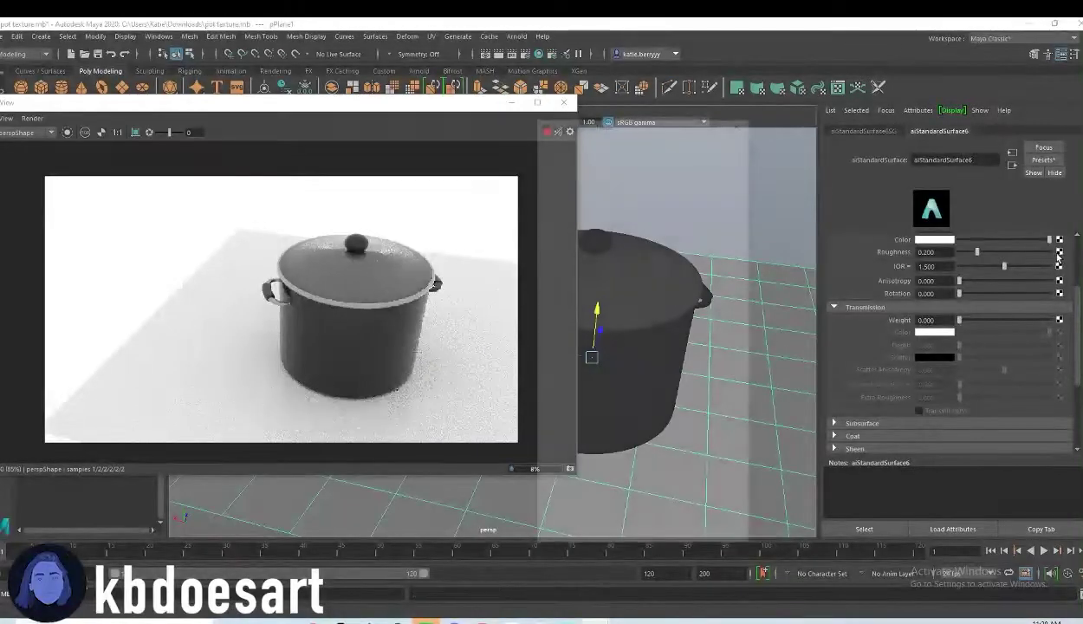
click(742, 120)
scroll(1046, 297, up, 3)
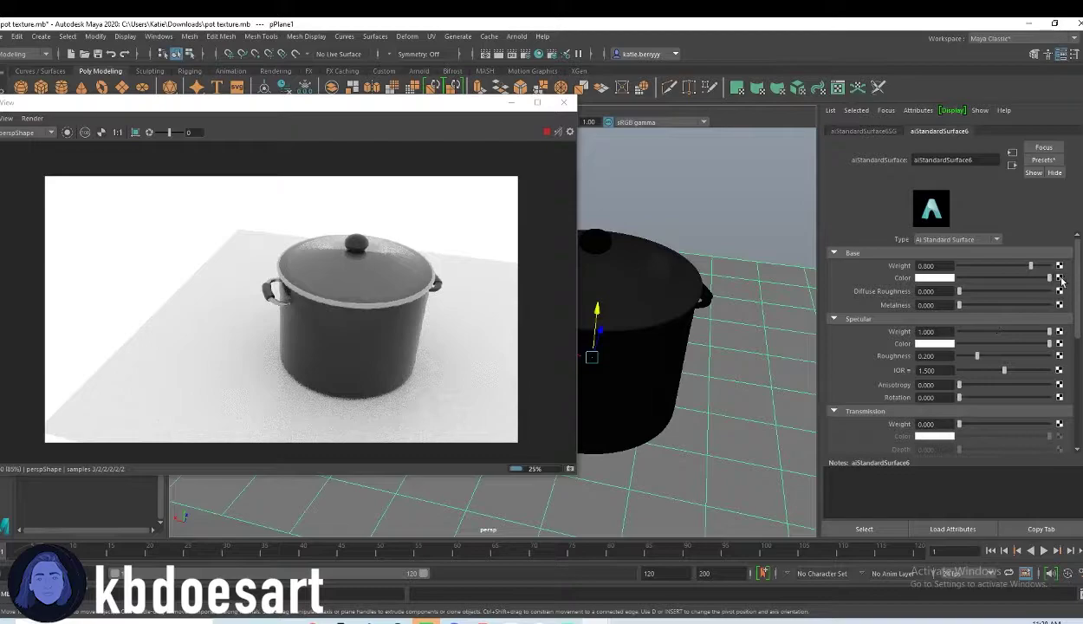
click(1059, 277)
click(618, 186)
alt+drag(630, 362, 660, 362)
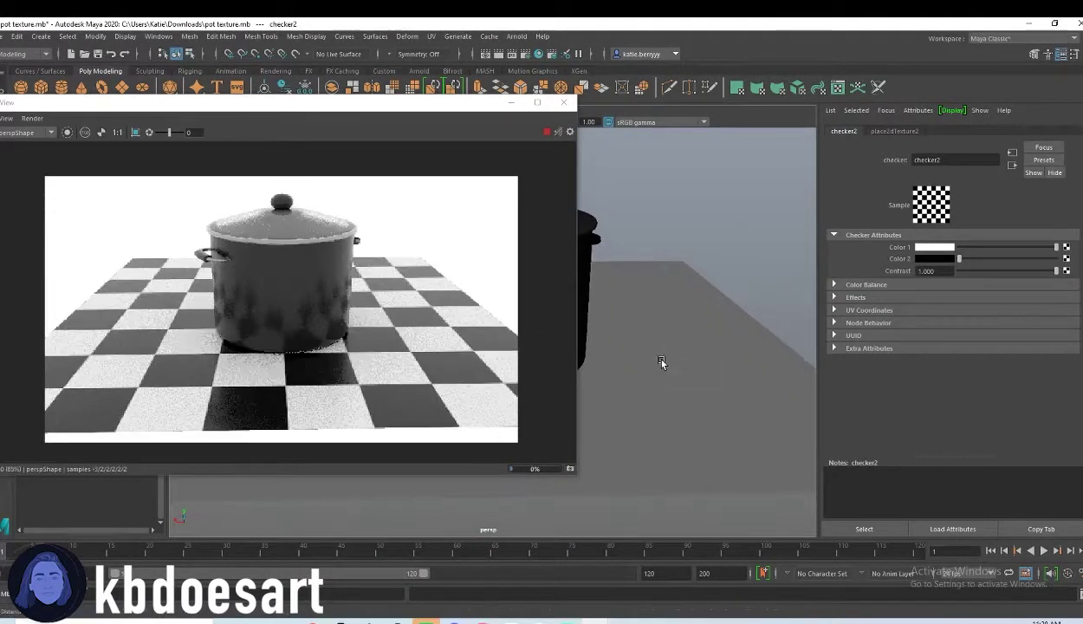
Step: Select the checkered floor plane and scale it up further around the pot
click(658, 364)
alt+drag(624, 277, 646, 392)
key(r)
mouse_move(761, 400)
alt+mouse_down()
mouse_move(709, 411)
mouse_move(747, 386)
alt+mouse_up()
scroll(749, 378, up, 1)
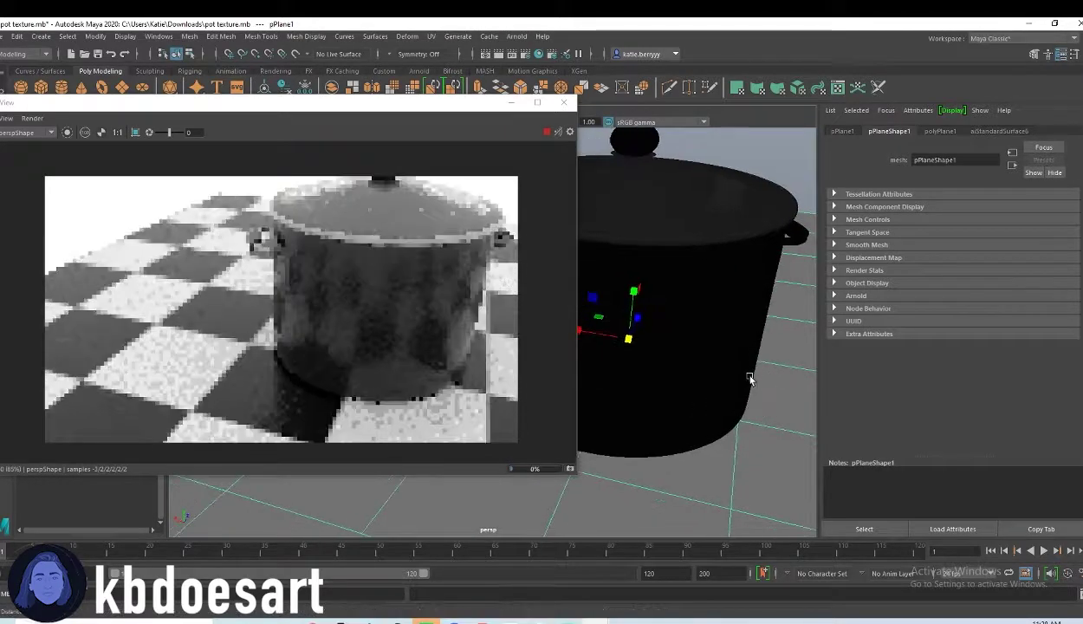
scroll(748, 376, down, 2)
Step: Select the pot body and set the specular roughness of its dark material, aiStandardSurface4, to 0.422
click(681, 313)
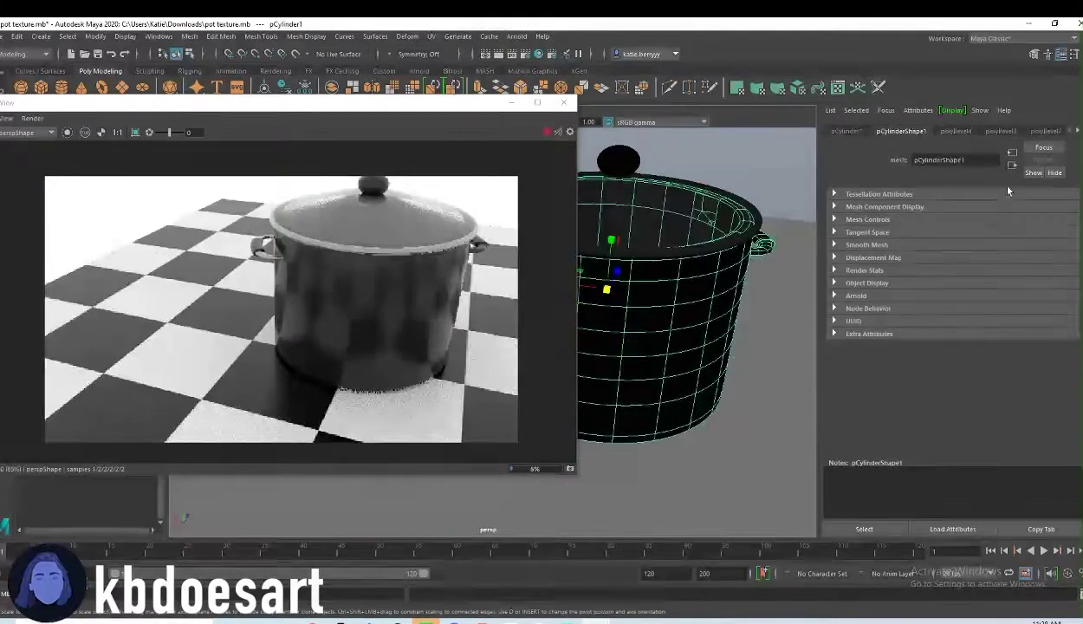
click(1077, 132)
click(1077, 131)
click(1006, 130)
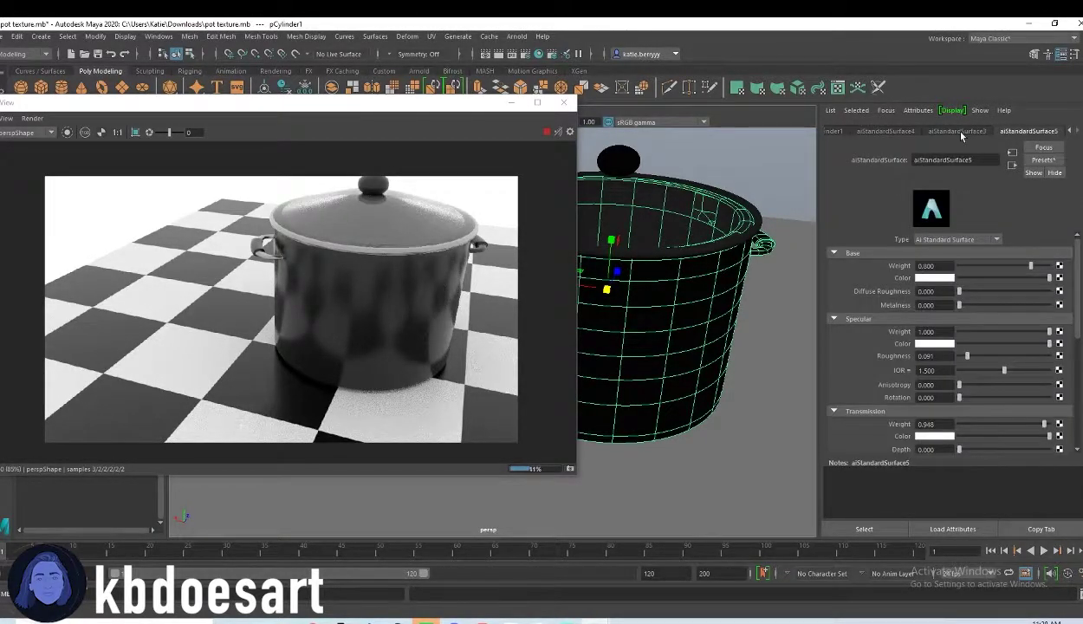
click(892, 132)
mouse_move(985, 348)
mouse_down()
mouse_move(996, 356)
mouse_move(952, 361)
mouse_move(1009, 357)
mouse_move(998, 364)
mouse_up()
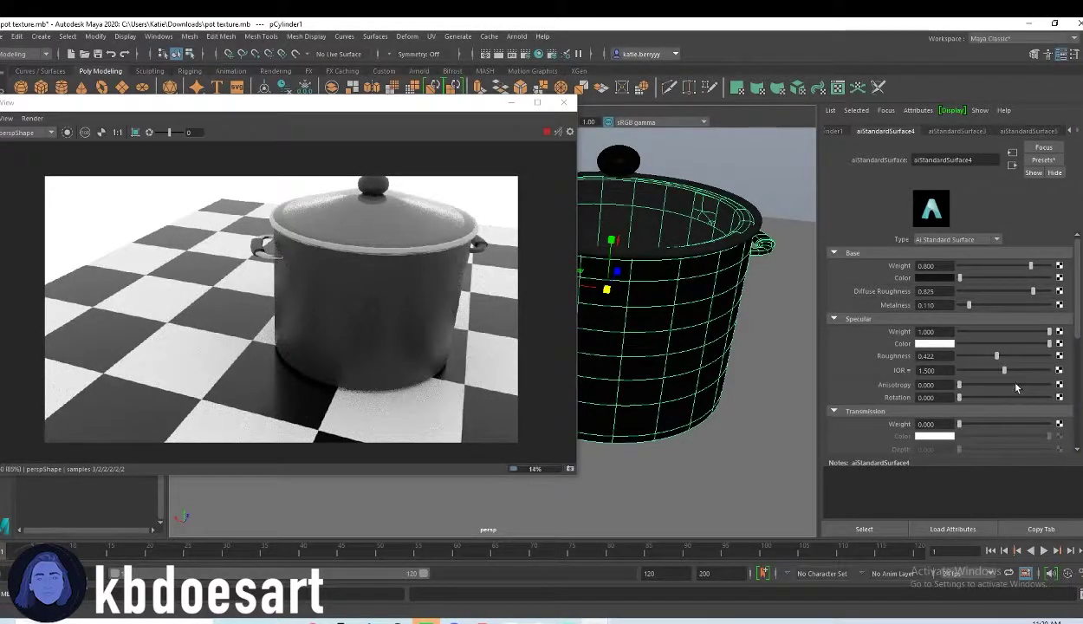
Step: Review the metal trim and glass materials, and set the lid glass material's base weight to 1.000
click(1005, 131)
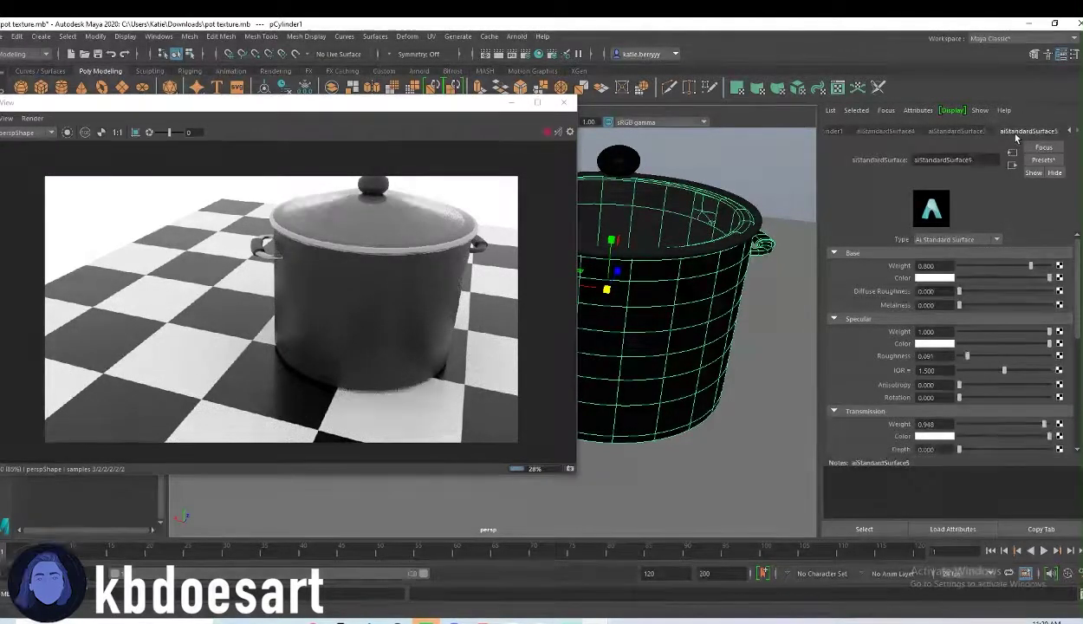
click(962, 131)
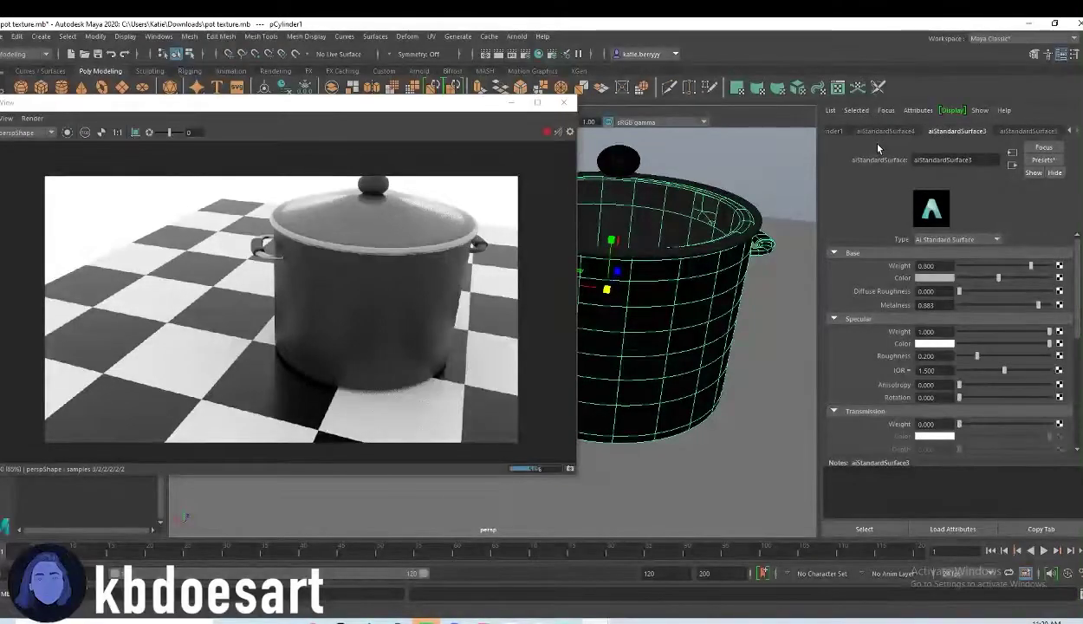
click(1022, 130)
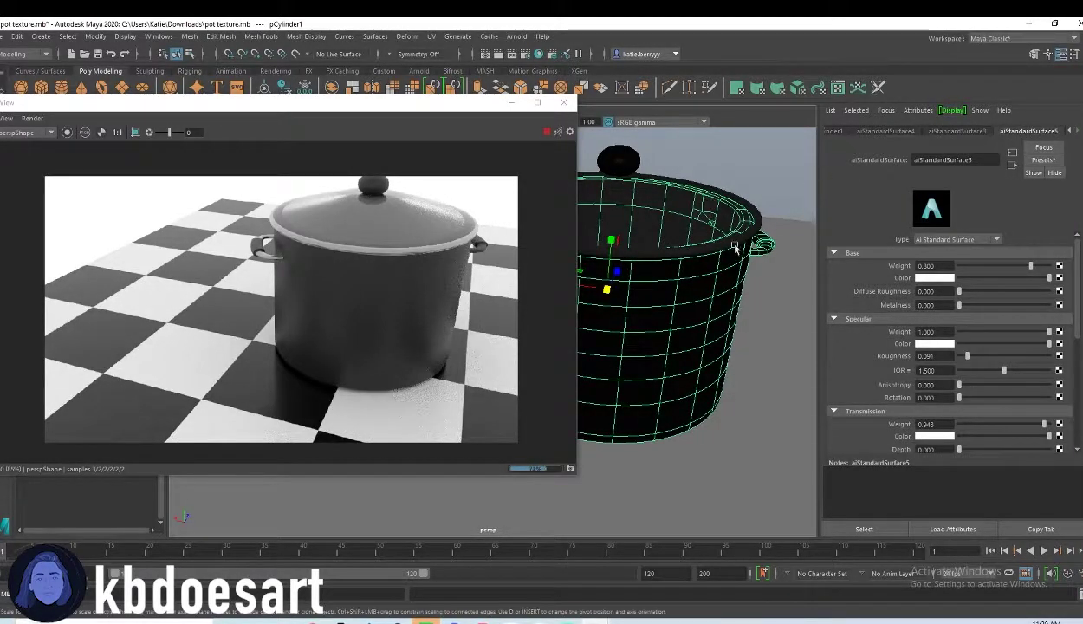
alt+drag(602, 301, 649, 326)
alt+middle_drag(649, 325, 642, 354)
alt+right_drag(642, 355, 749, 329)
alt+middle_drag(718, 328, 706, 367)
alt+drag(704, 359, 778, 374)
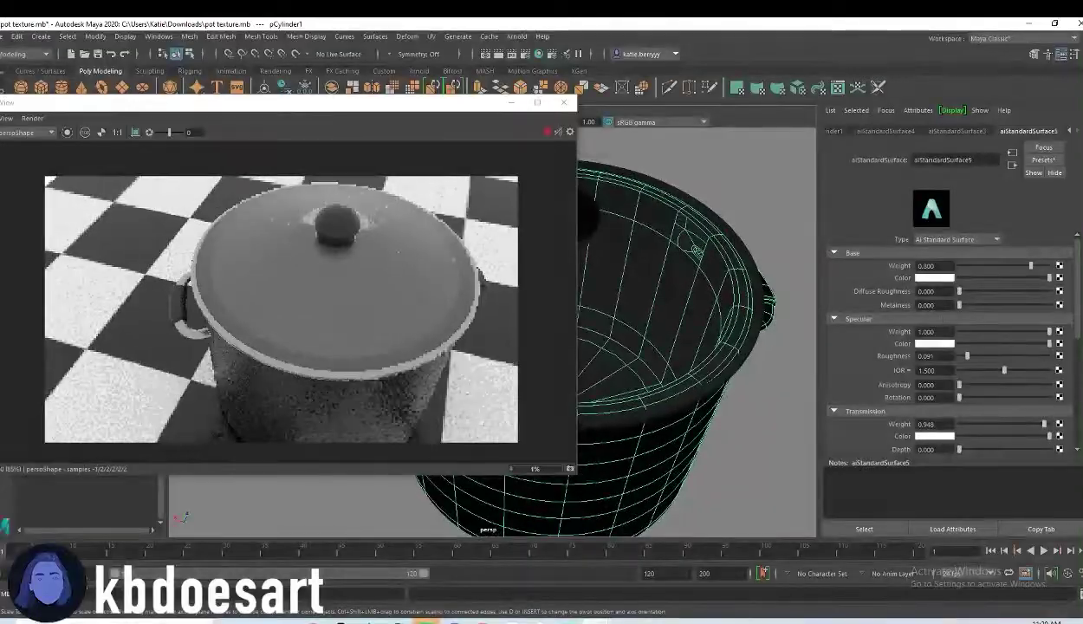
drag(990, 268, 1066, 274)
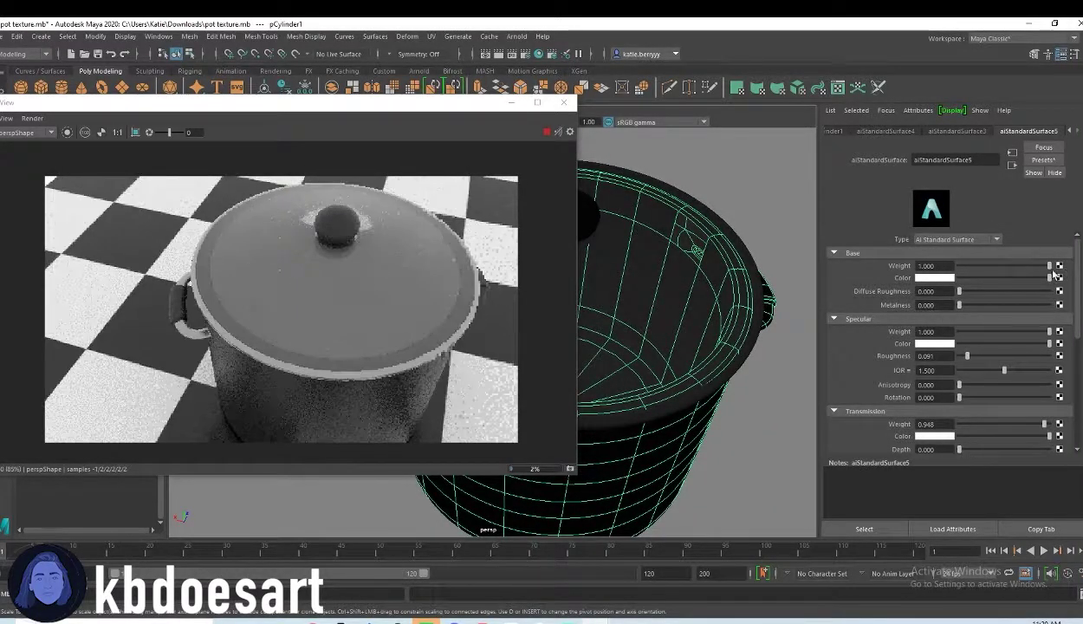
Step: Try adjusting the diffuse roughness, metalness and base color brightness of the lid glass material
drag(959, 291, 1039, 296)
drag(974, 309, 932, 299)
drag(1049, 278, 1080, 289)
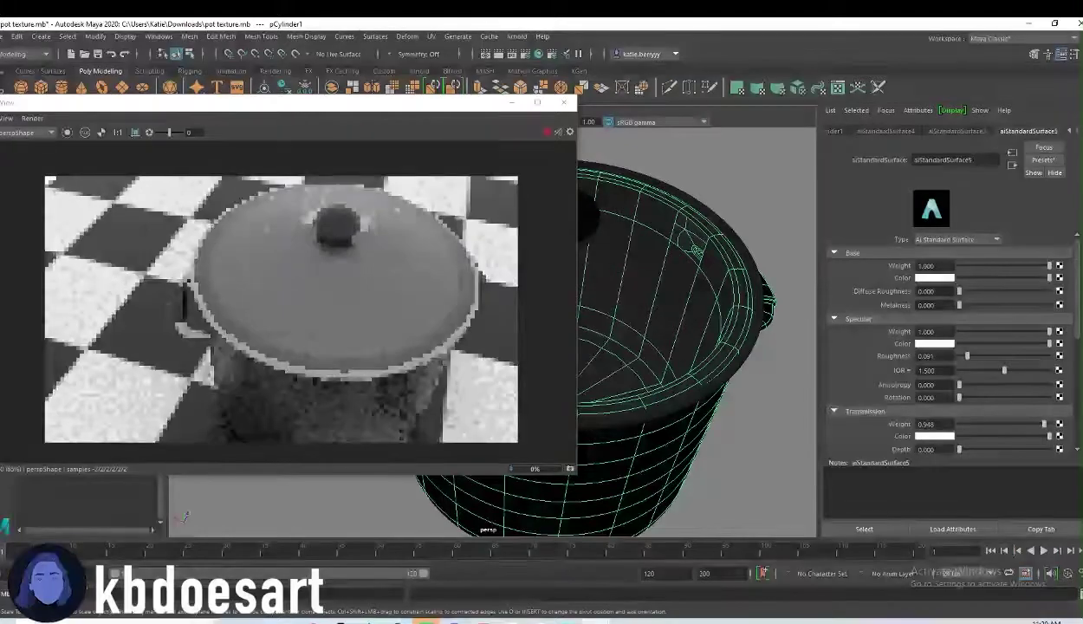
Step: Raise the lid off the pot to inspect the glass in the render, and lower it back onto the rim
click(663, 292)
alt+drag(705, 347, 683, 299)
alt+middle_drag(691, 265, 711, 277)
alt+drag(710, 278, 640, 184)
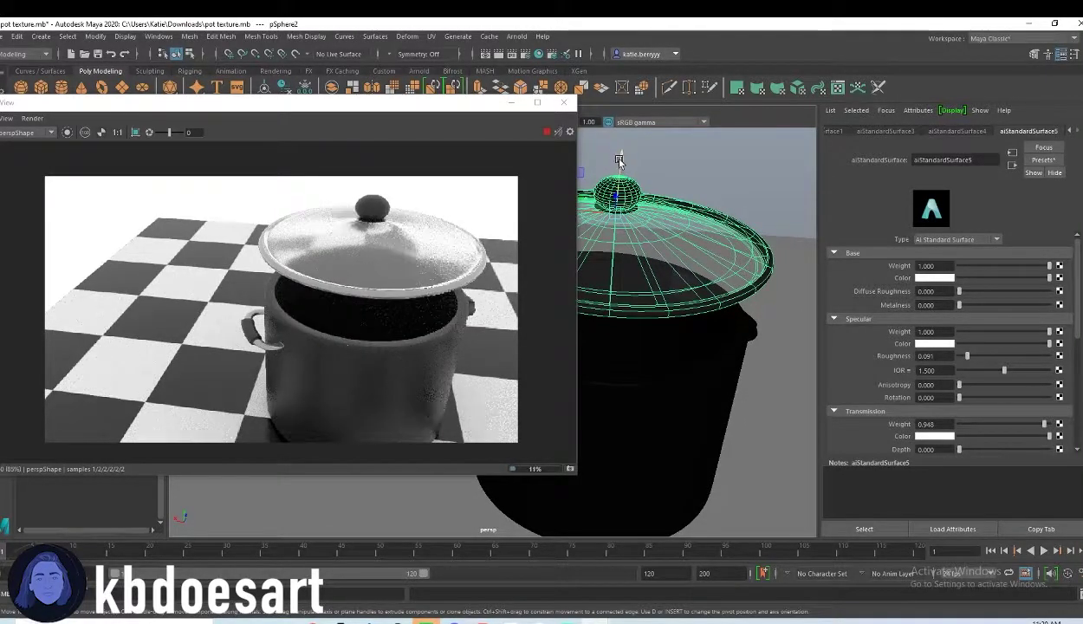
alt+drag(621, 159, 726, 286)
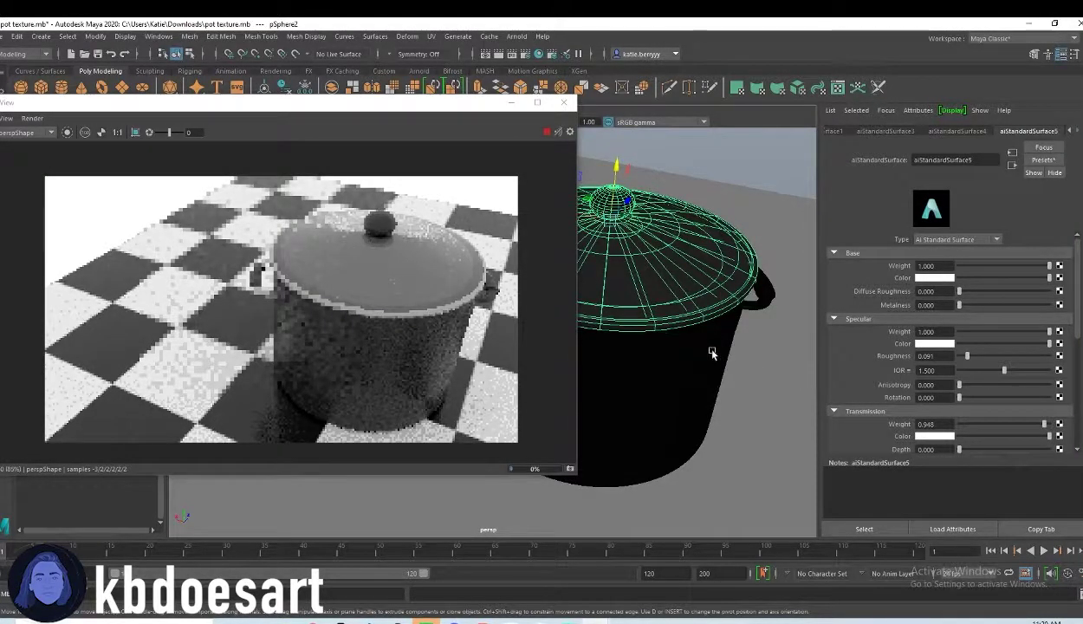
Step: Select the pot body and switch it to face selection
click(657, 357)
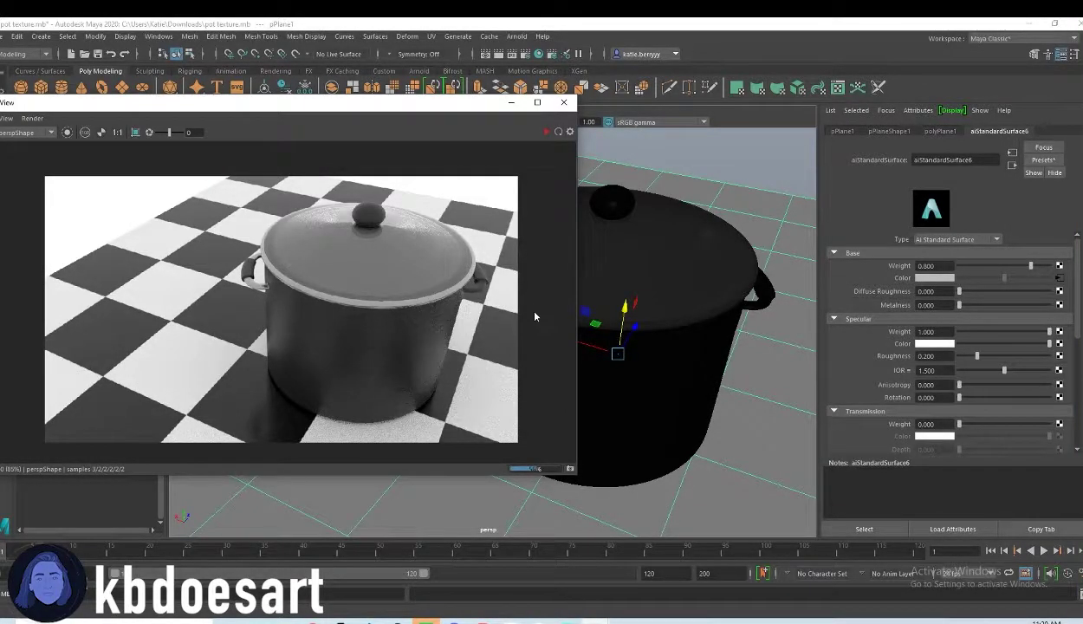
click(755, 309)
scroll(698, 289, up, 10)
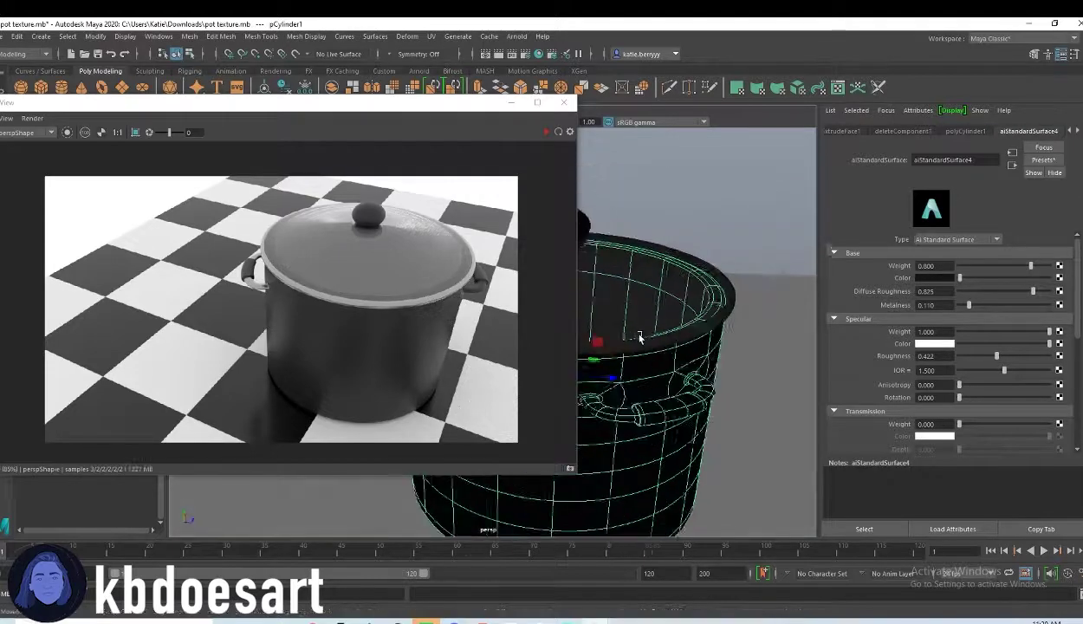
alt+drag(699, 288, 692, 324)
right_drag(726, 321, 728, 346)
Step: Select the face loops at both ends of the side handle and undo the last mistaken selection
scroll(710, 333, down, 4)
mouse_move(703, 331)
alt+mouse_down()
mouse_move(589, 314)
mouse_move(671, 347)
mouse_move(715, 336)
mouse_move(718, 316)
mouse_move(689, 369)
mouse_move(624, 351)
alt+mouse_up()
alt+middle_drag(624, 351, 713, 355)
alt+drag(713, 356, 672, 316)
alt+middle_drag(672, 316, 728, 334)
alt+drag(728, 333, 716, 375)
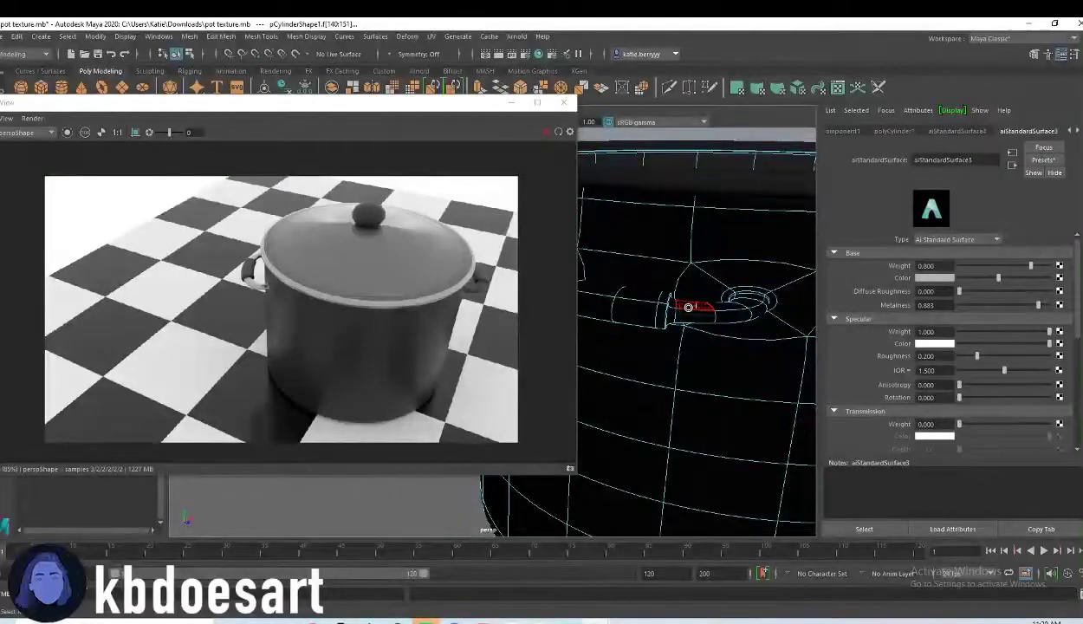
shift+drag(693, 315, 729, 368)
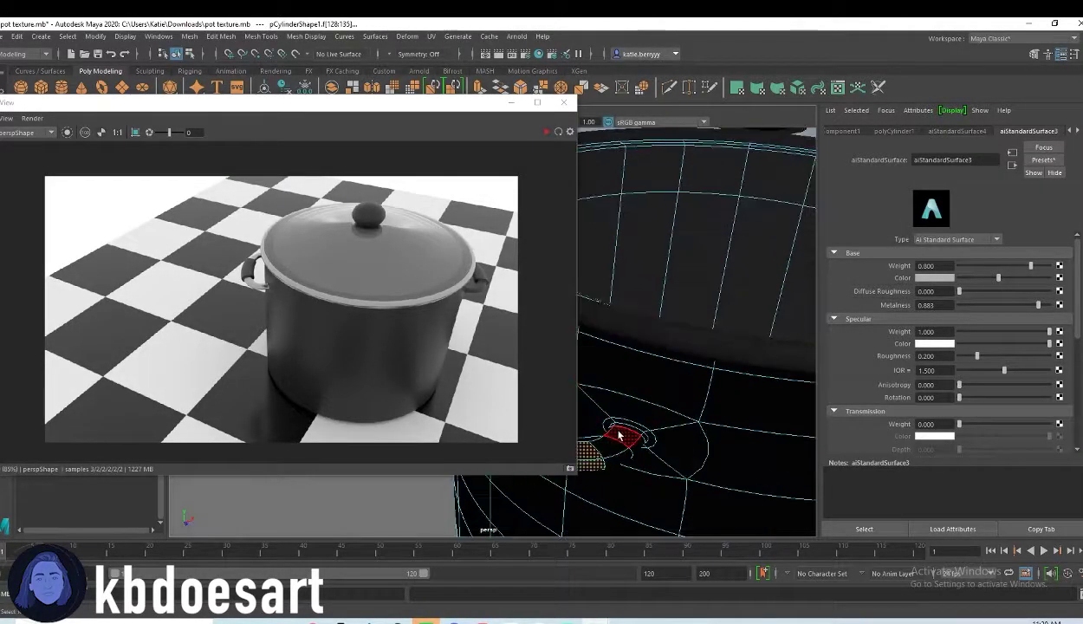
alt+middle_drag(618, 437, 638, 423)
shift+double_click(645, 426)
shift+double_click(657, 424)
shift+double_click(670, 420)
key(ctrl+z)
Step: Find the metal trim material among the pot's materials and assign the existing aiStandardSurface3 to the selected handle faces
click(1077, 130)
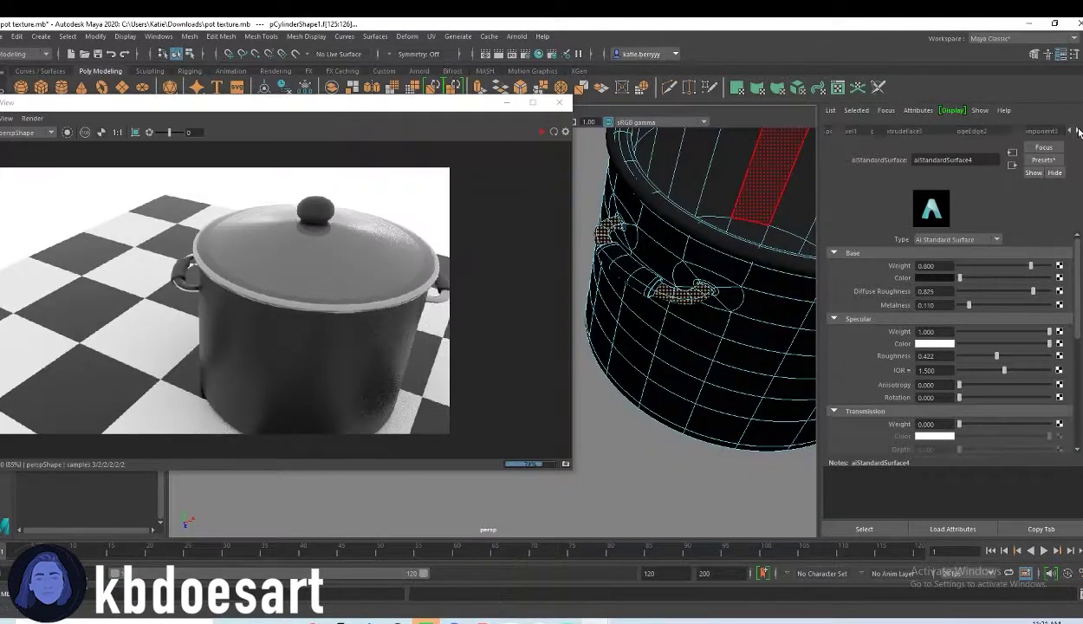
click(1077, 130)
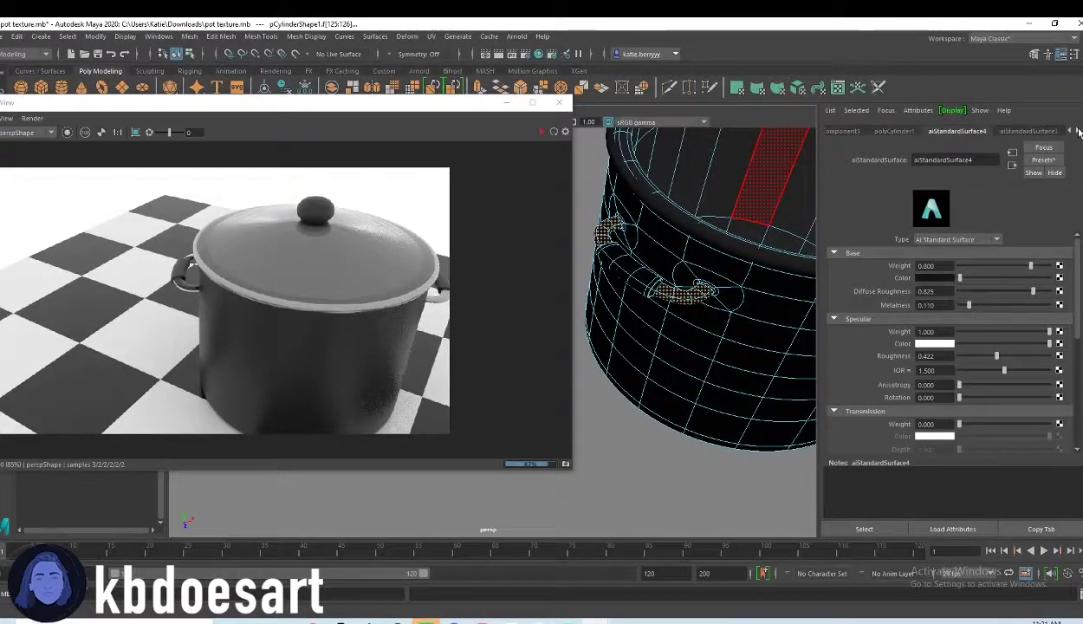
click(949, 132)
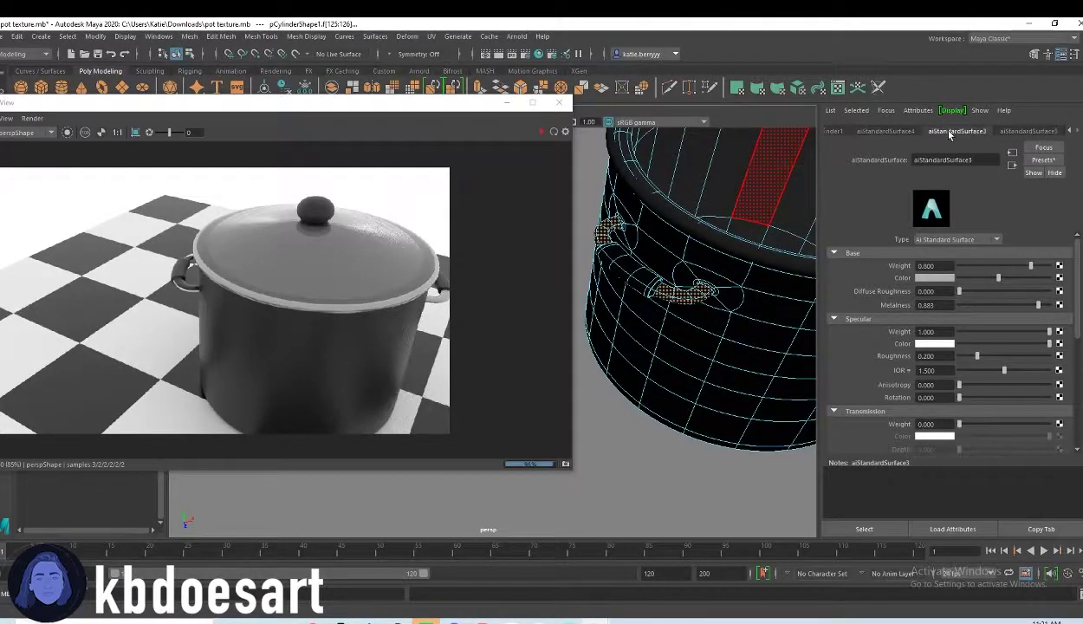
right_click(704, 290)
mouse_move(728, 593)
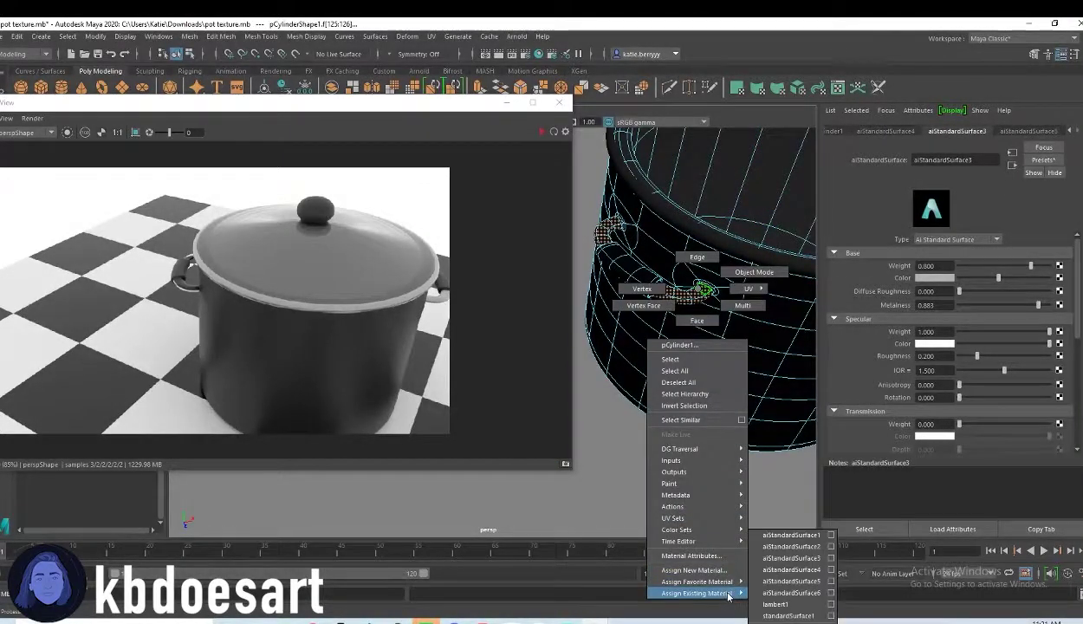
click(790, 557)
Step: Refresh the Arnold render from a close view and from wider angles to examine the metal handle ends and the whole pot
click(553, 132)
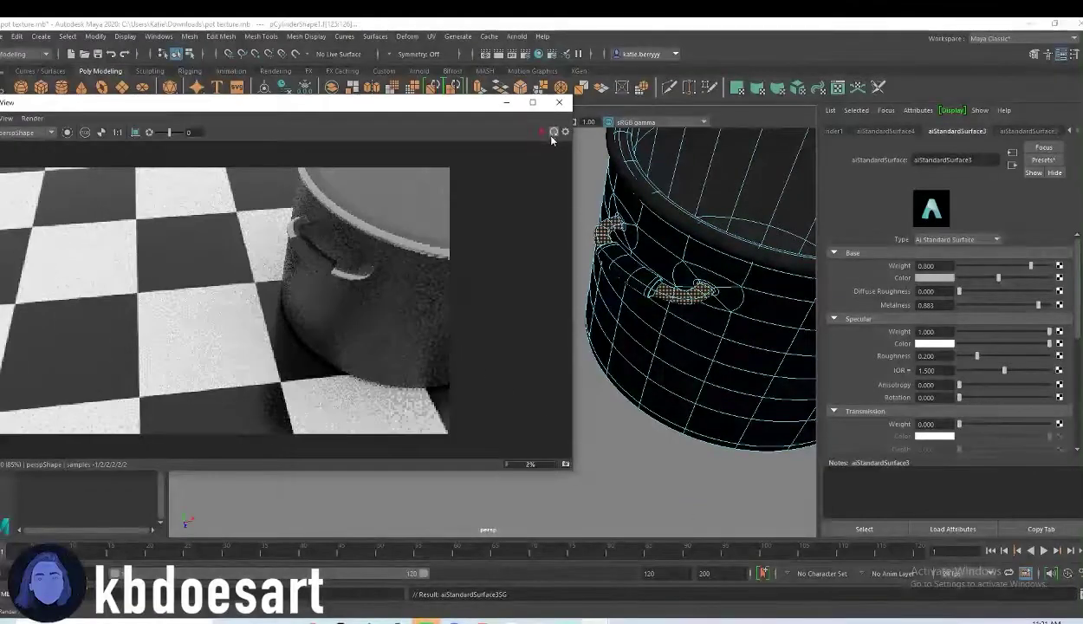
alt+drag(743, 369, 713, 373)
alt+right_drag(713, 373, 682, 327)
alt+drag(681, 327, 649, 320)
click(554, 133)
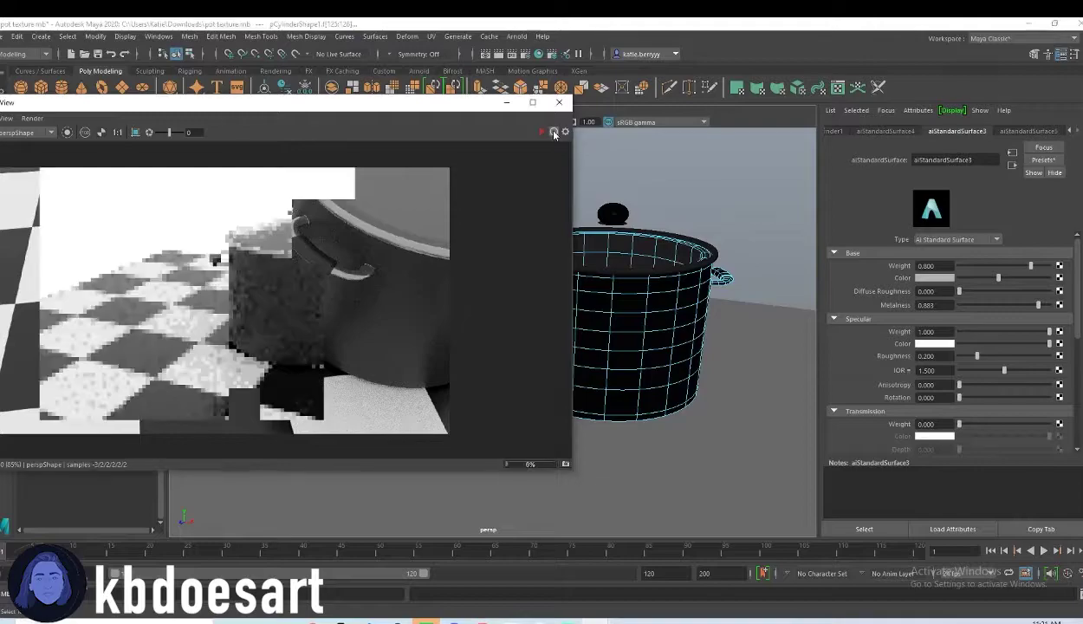
alt+drag(634, 245, 667, 288)
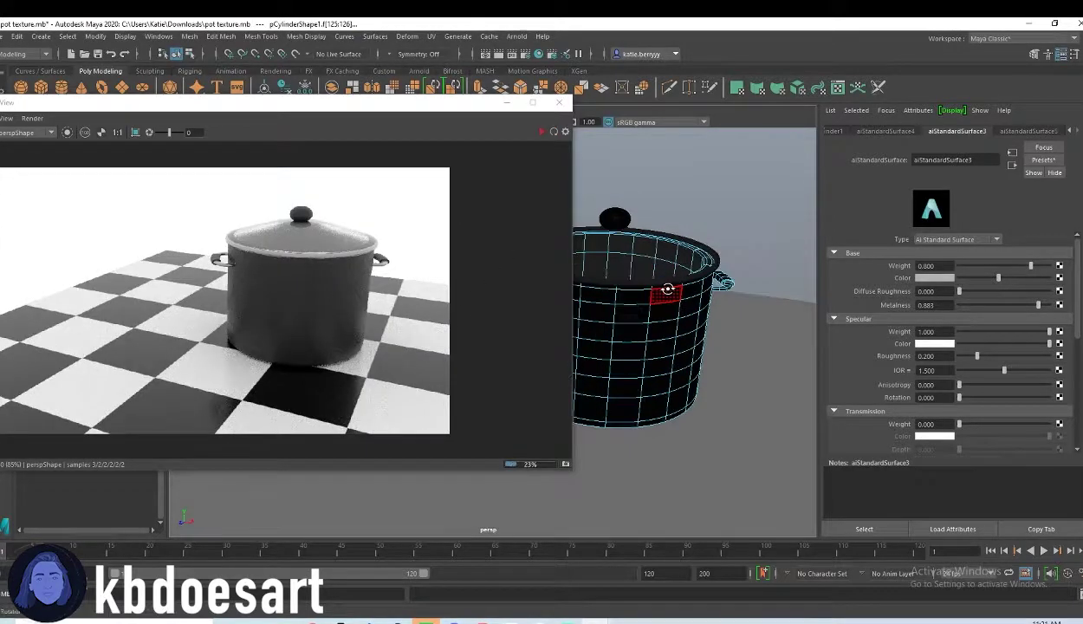
click(554, 132)
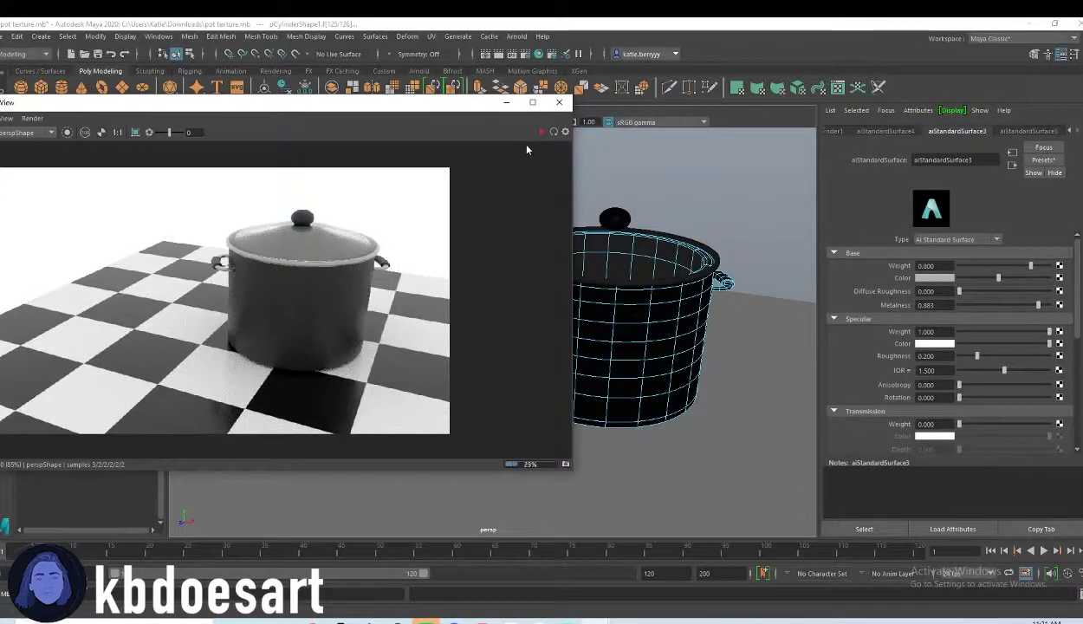